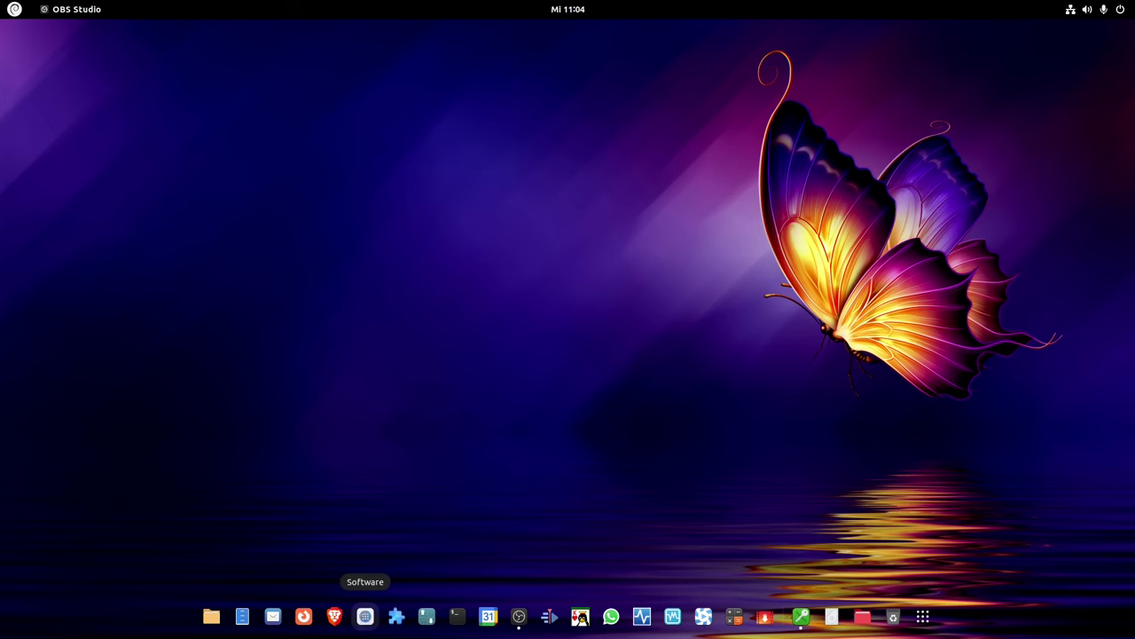
Step: Open Software and view its Aktualisierungs-Einstellungen, enlarging the dialog before closing it
click(365, 615)
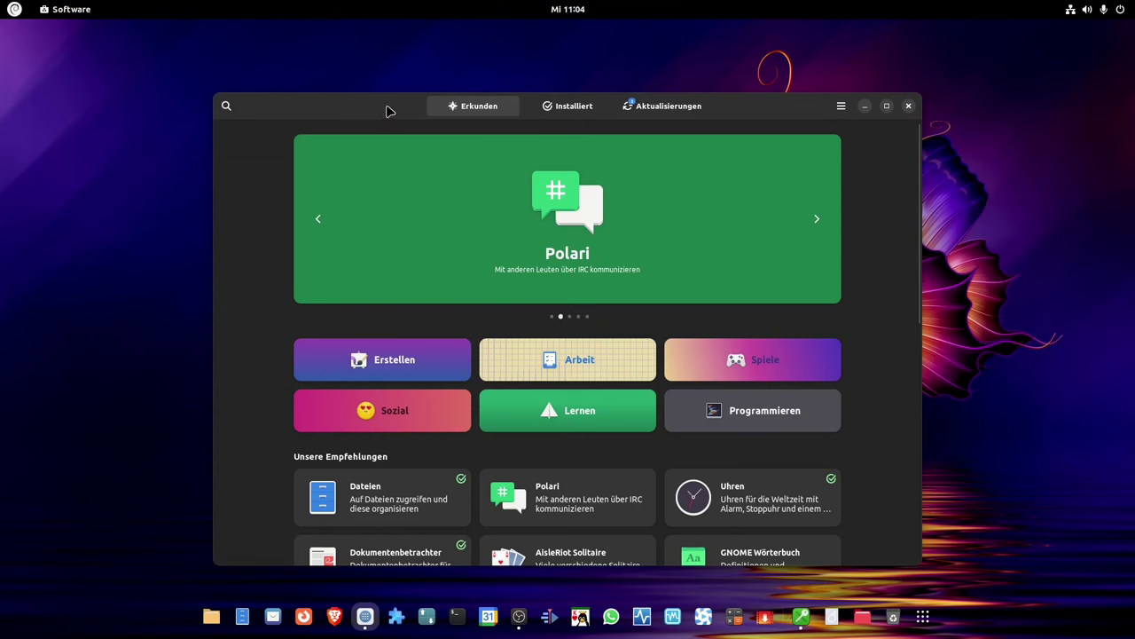
drag(385, 101, 367, 71)
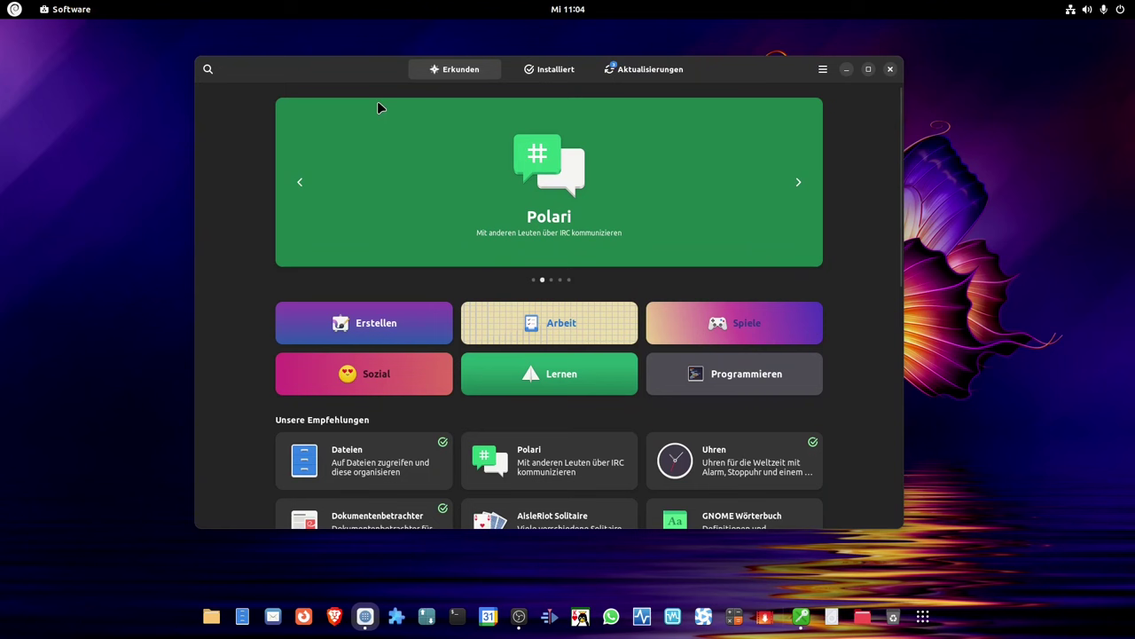
click(823, 70)
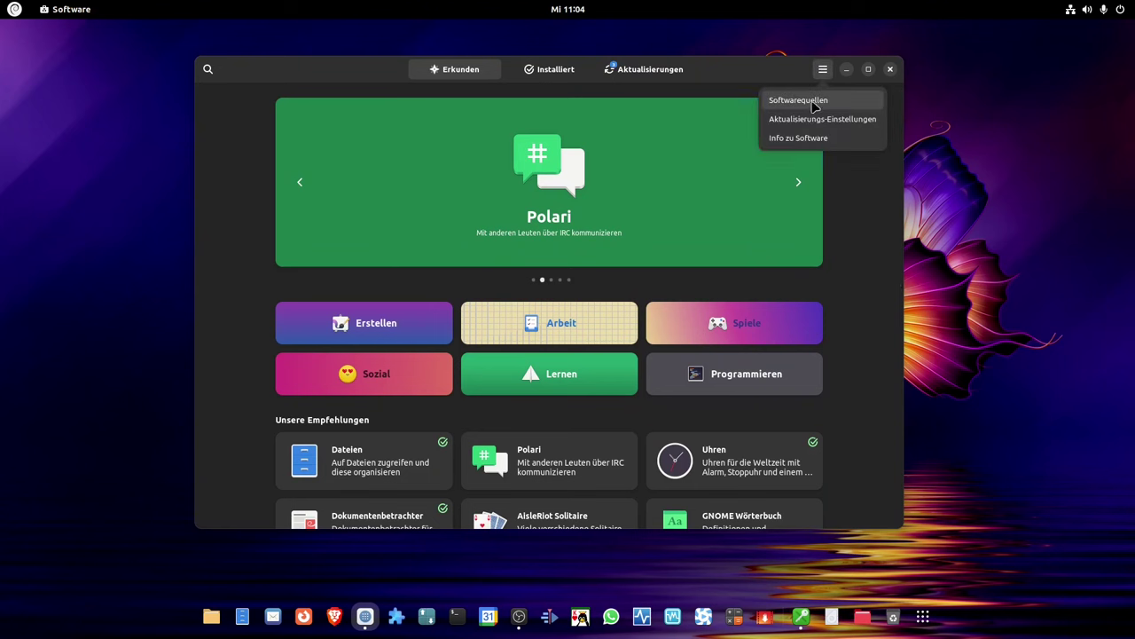
click(809, 122)
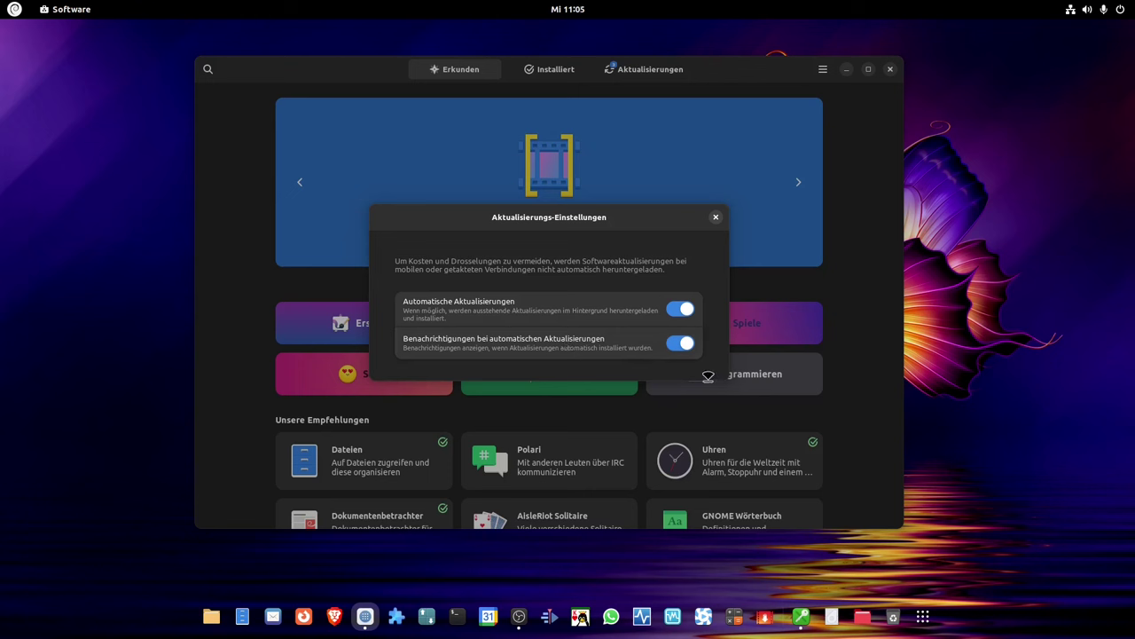
drag(708, 376, 711, 430)
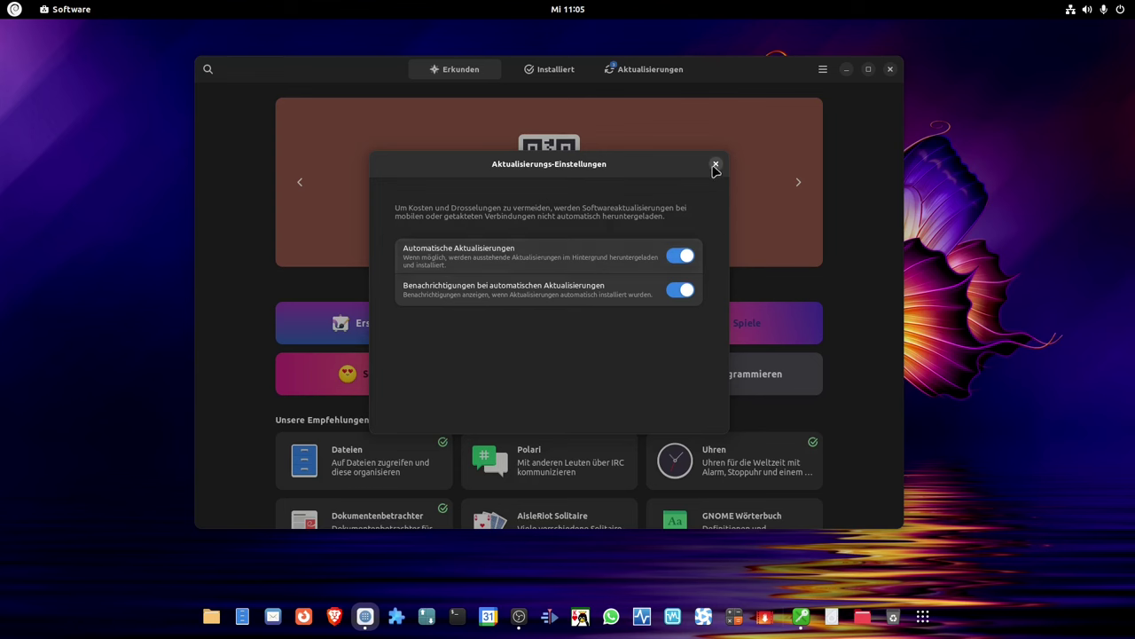
click(716, 165)
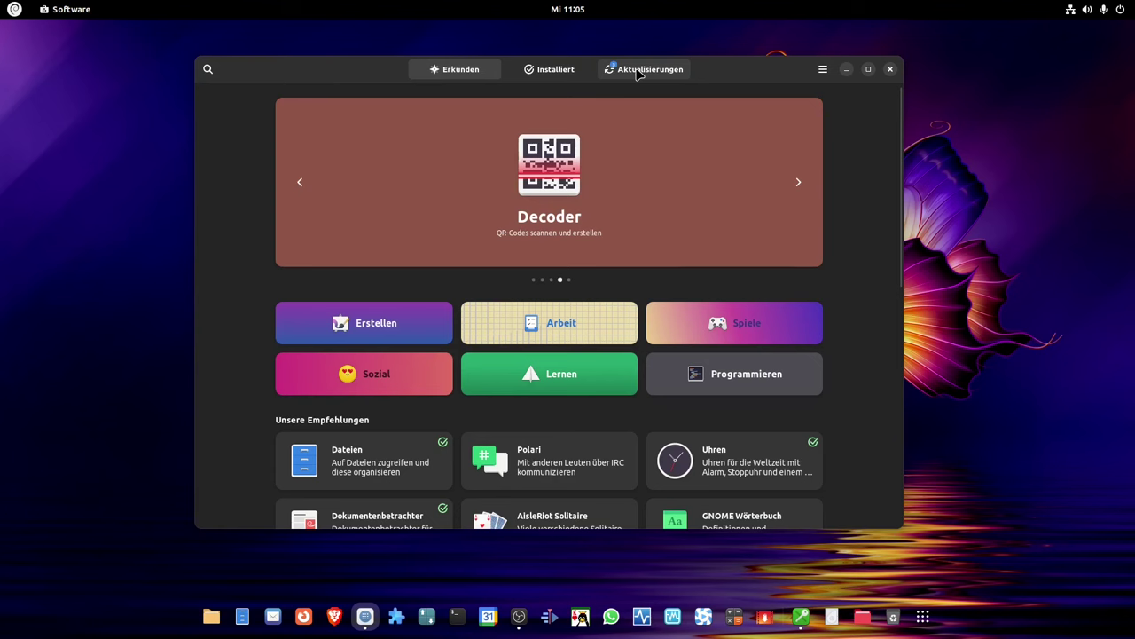
Step: Update all listed applications (Gecko and Mono) and download the pending Systemaktualisierungen
click(639, 74)
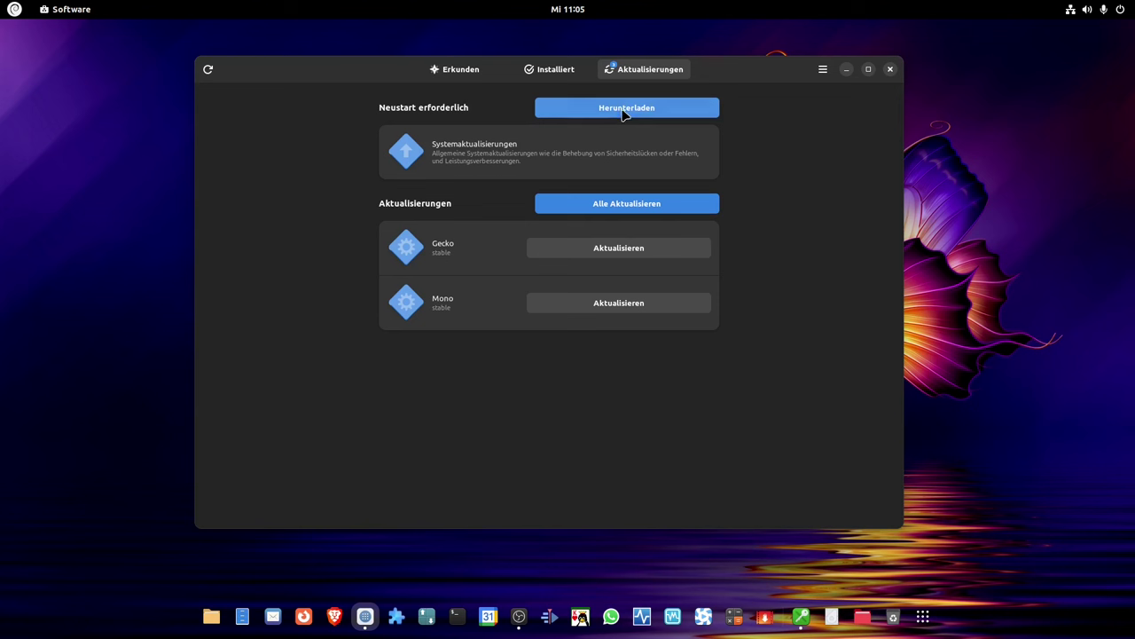
click(621, 204)
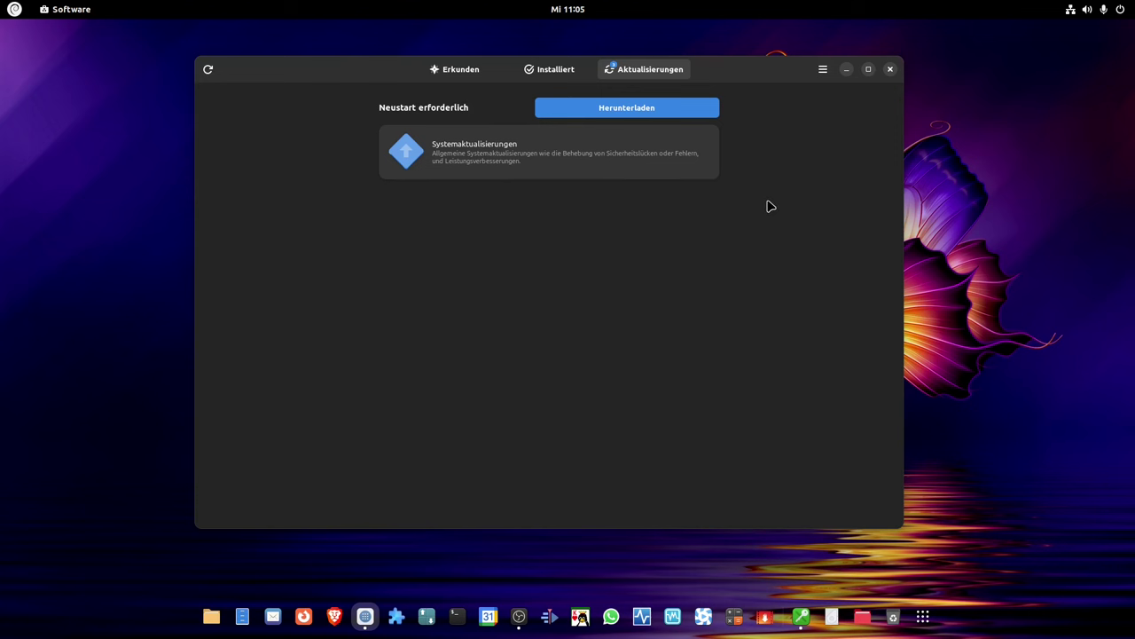
click(624, 109)
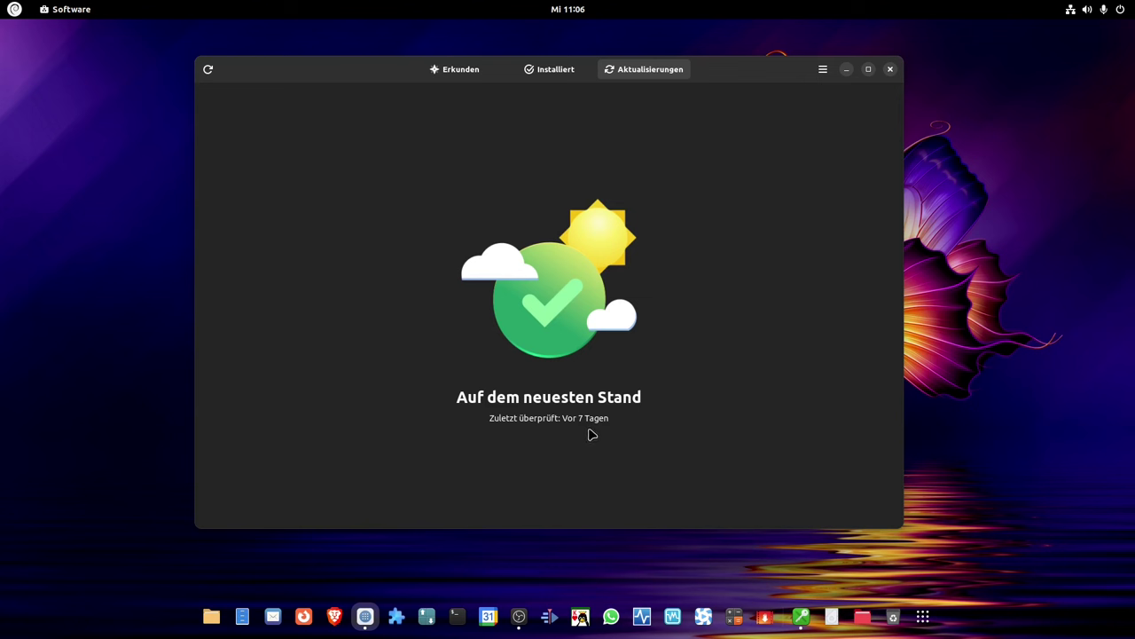
Step: Check again for available updates and close Software
click(209, 70)
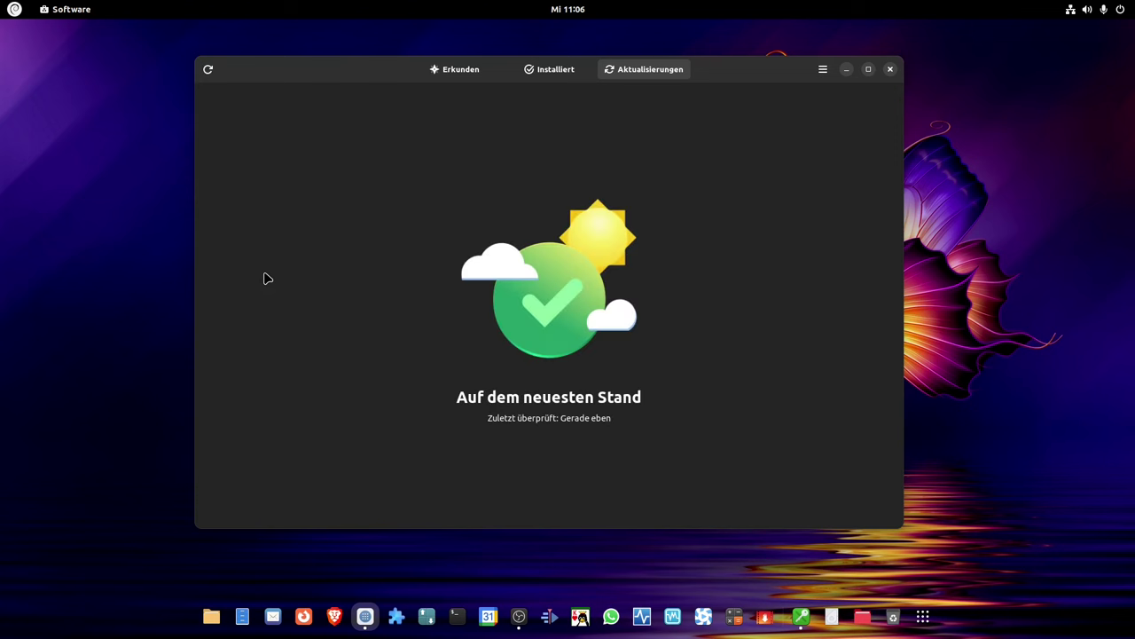
key(ctrl+r)
click(891, 71)
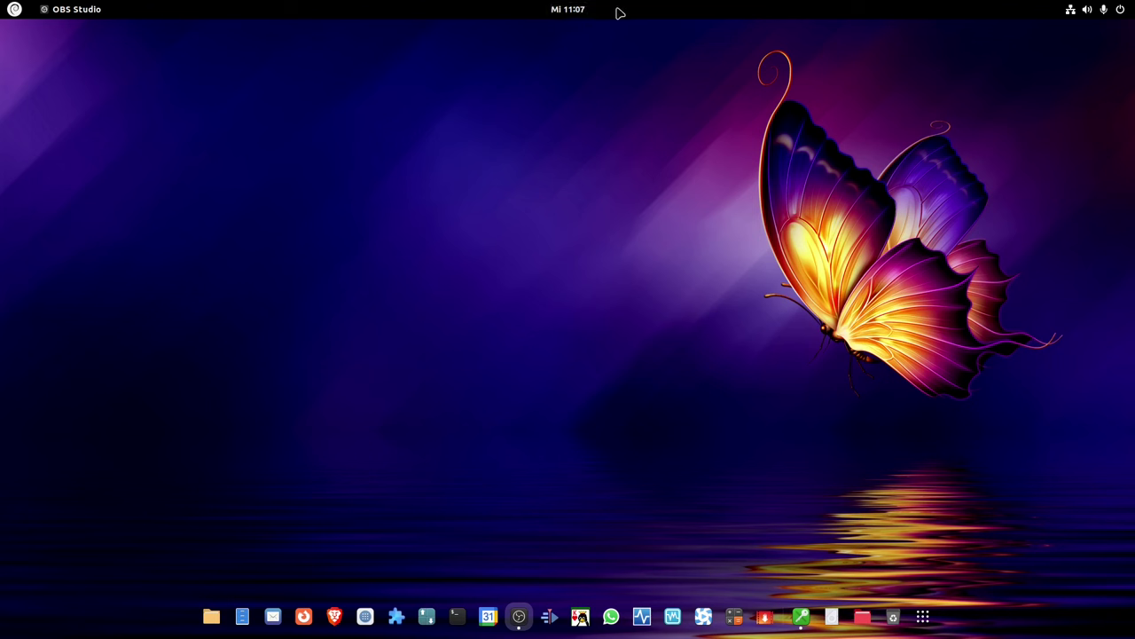
Step: Check the desktop's notification list for update messages twice, closing it each time
click(591, 10)
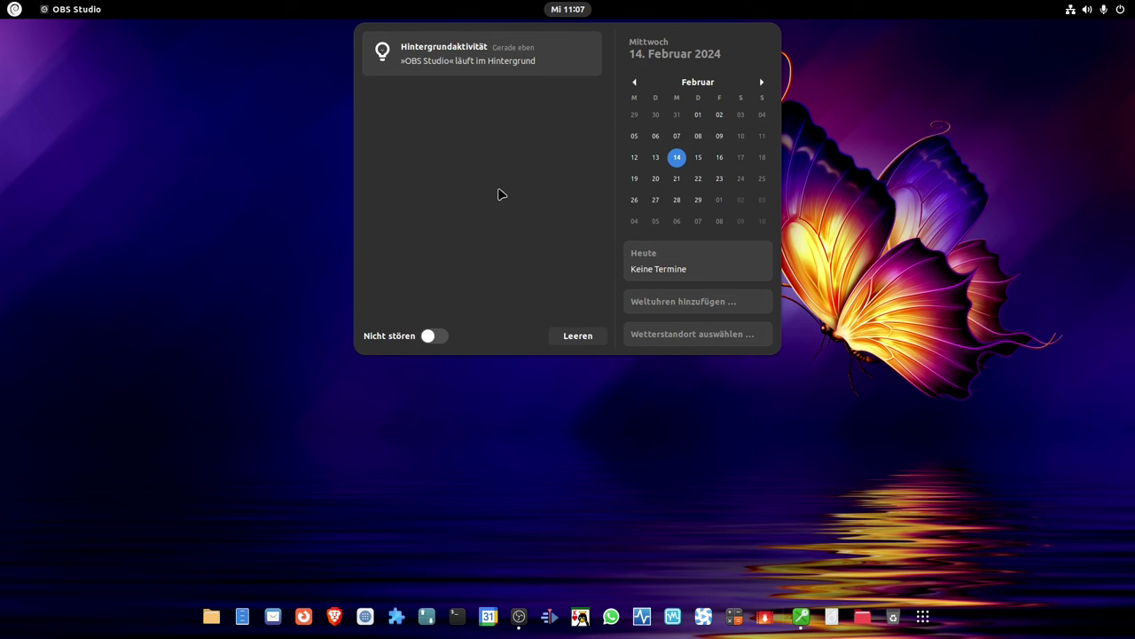
click(310, 131)
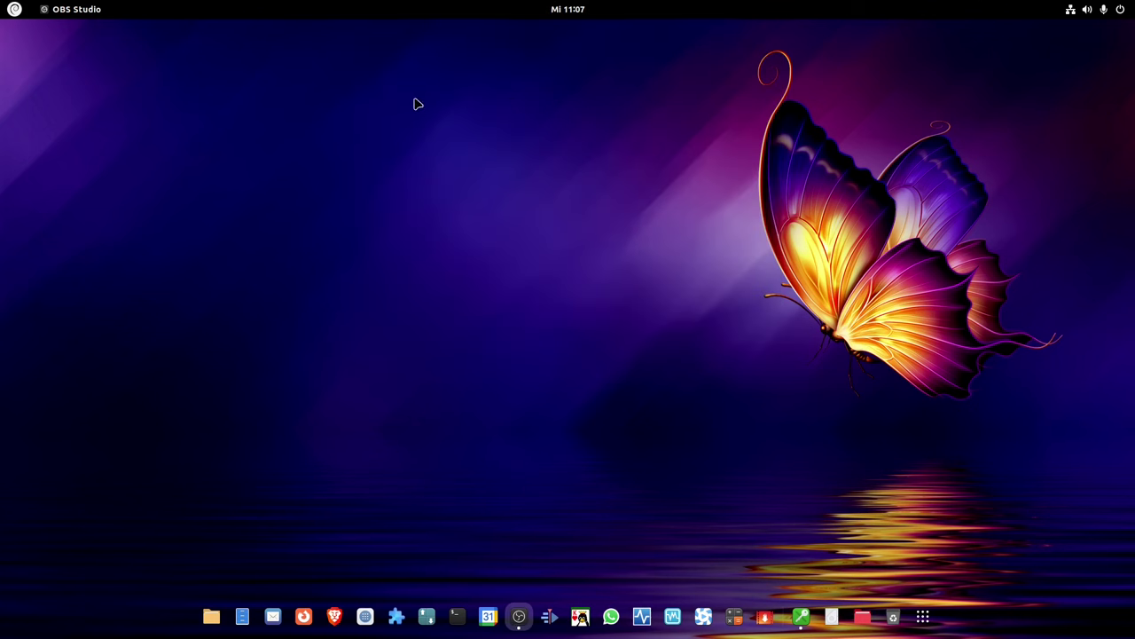
click(592, 10)
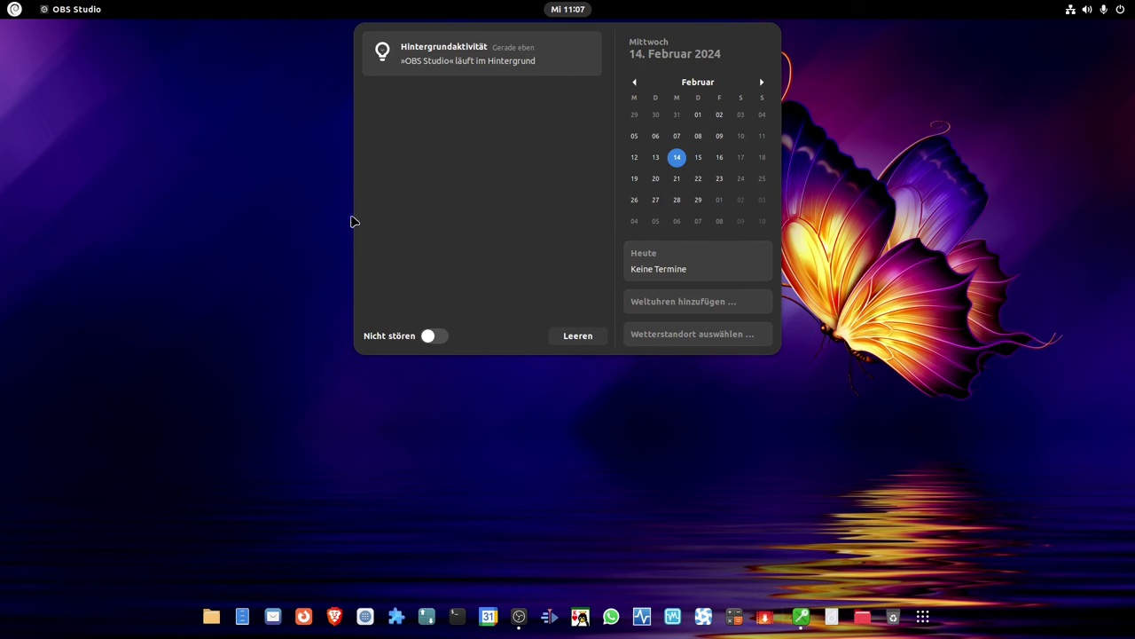
click(275, 220)
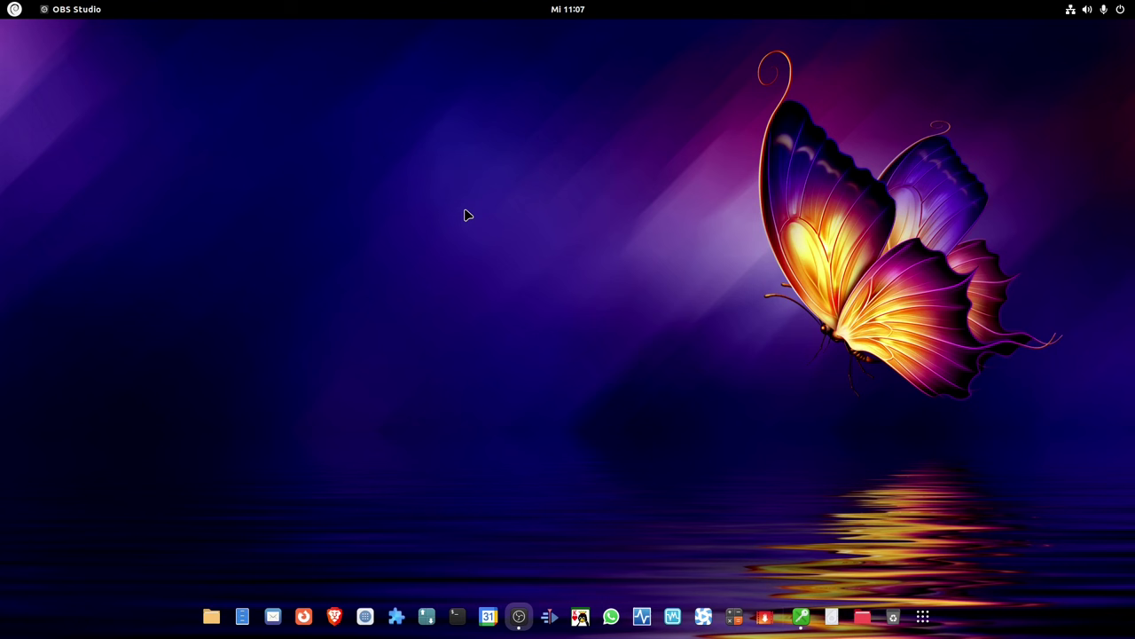
Step: Reopen Software and view its version information under Info zu Software
click(365, 616)
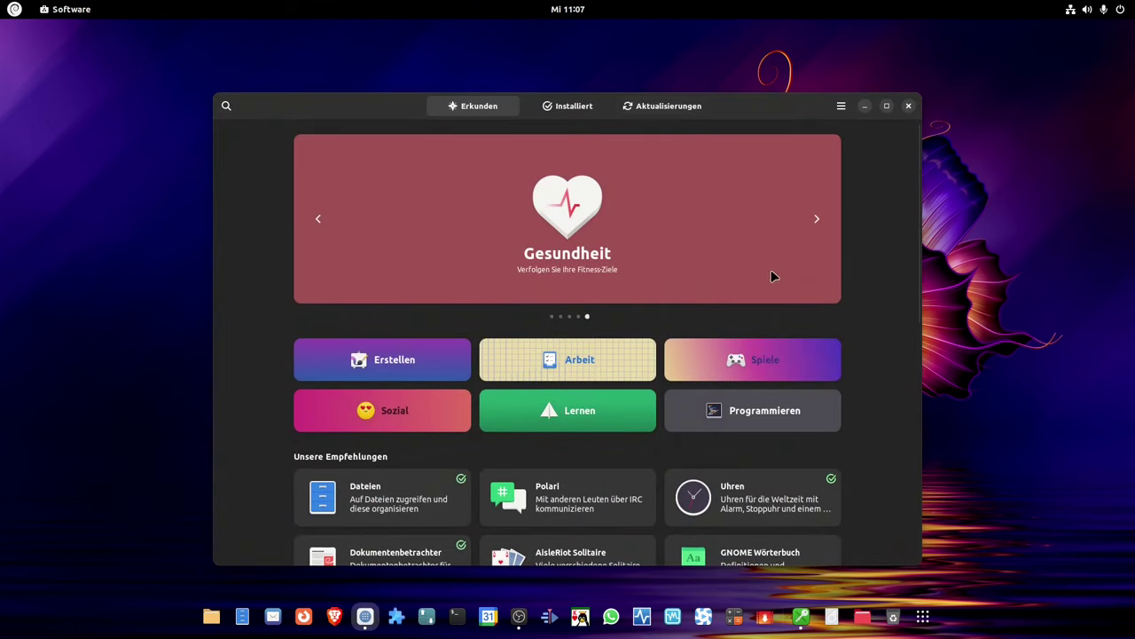
click(841, 106)
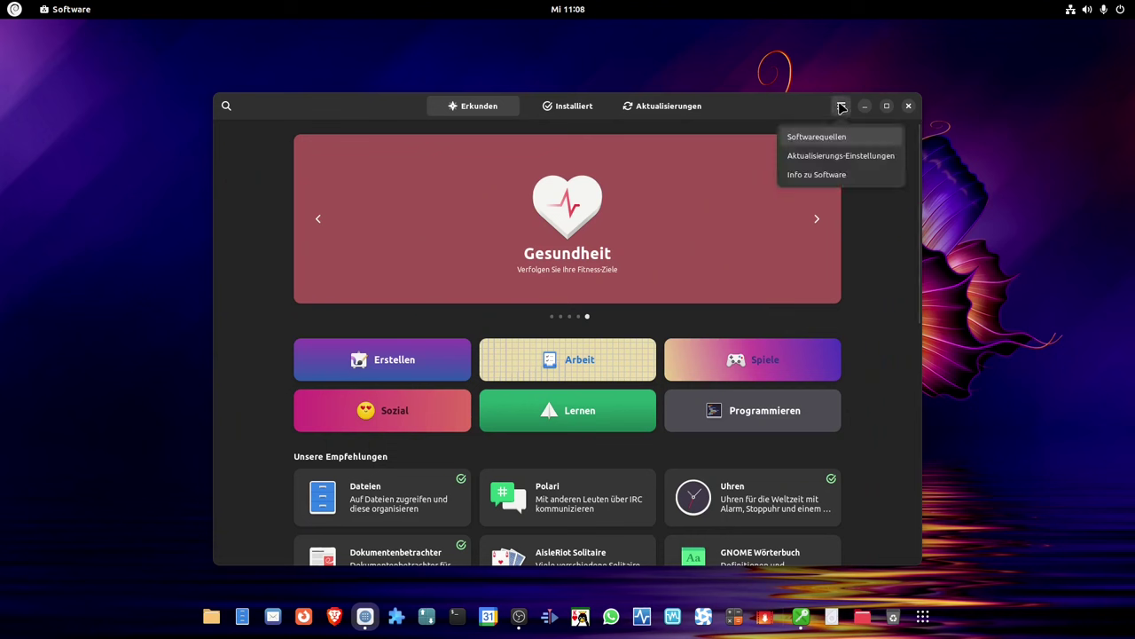
click(843, 176)
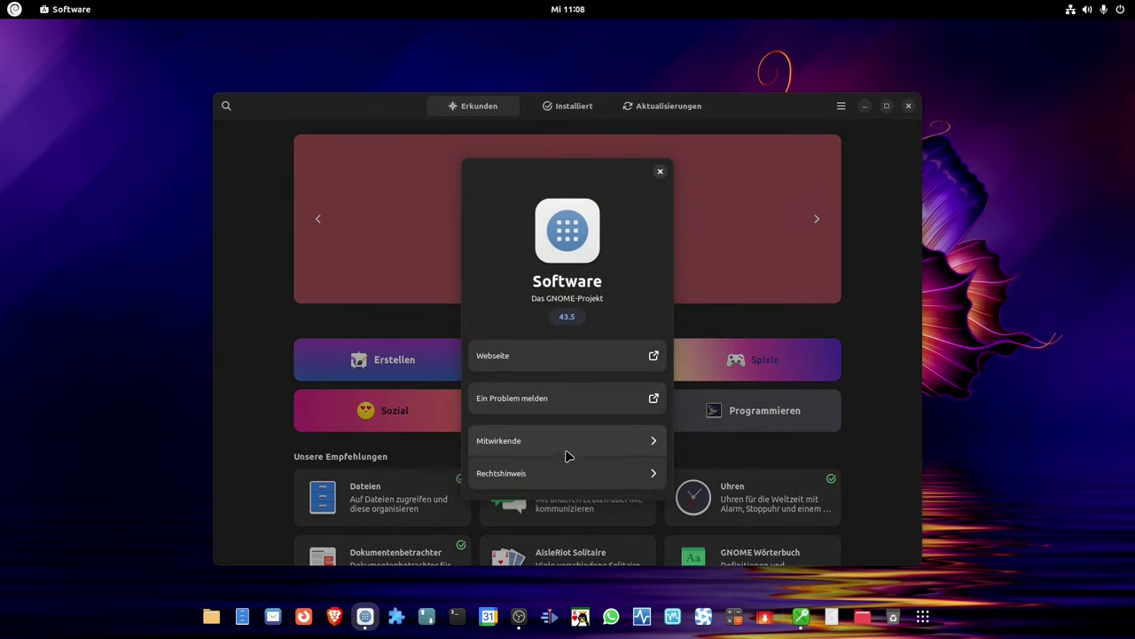
click(661, 172)
Step: Review the Aktualisierungs-Einstellungen for automatic updates and notifications, and close Software
click(841, 105)
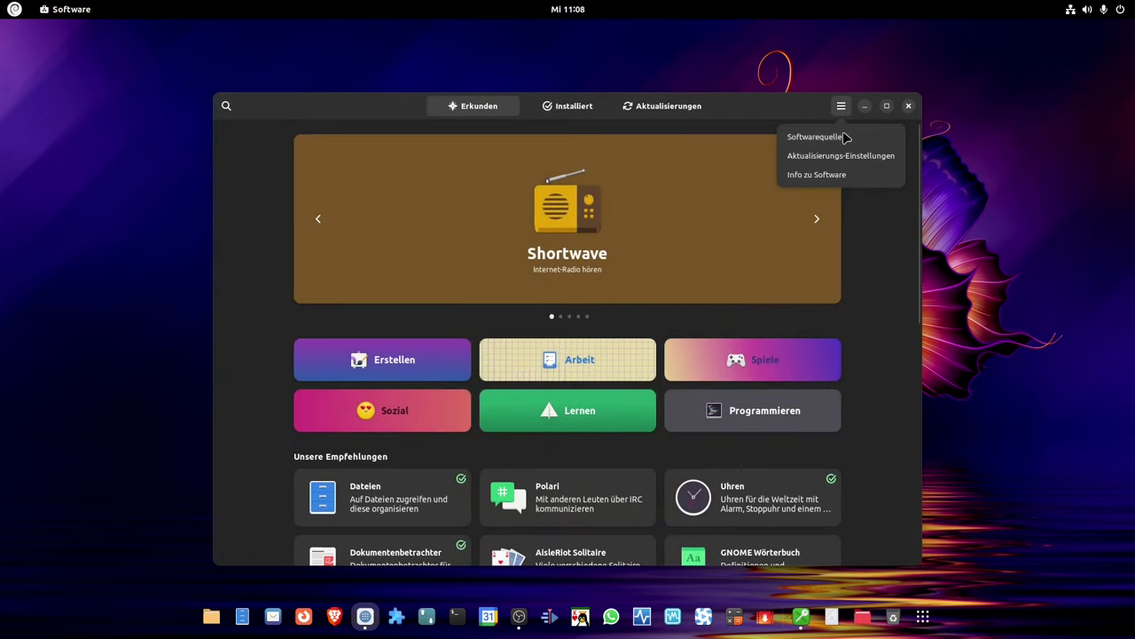
click(843, 157)
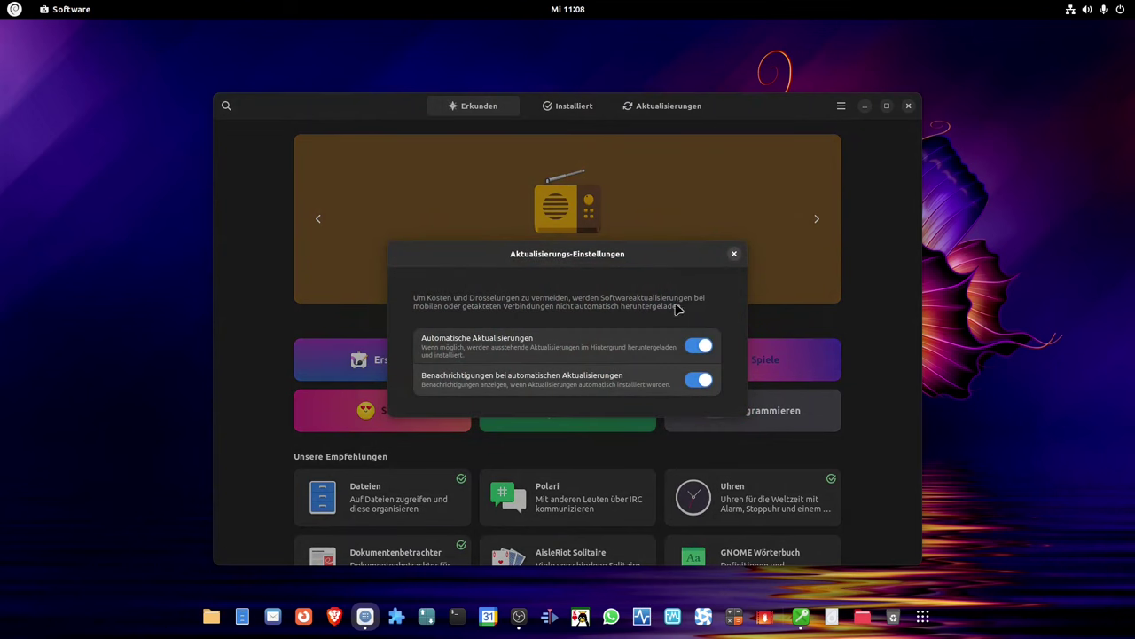
click(734, 254)
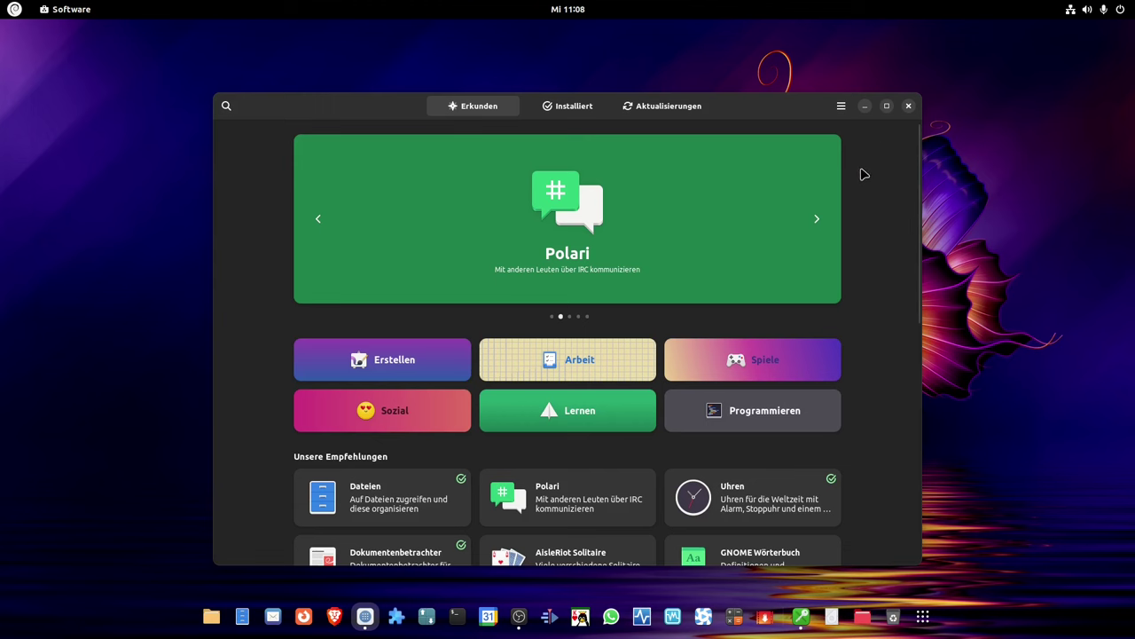
click(910, 108)
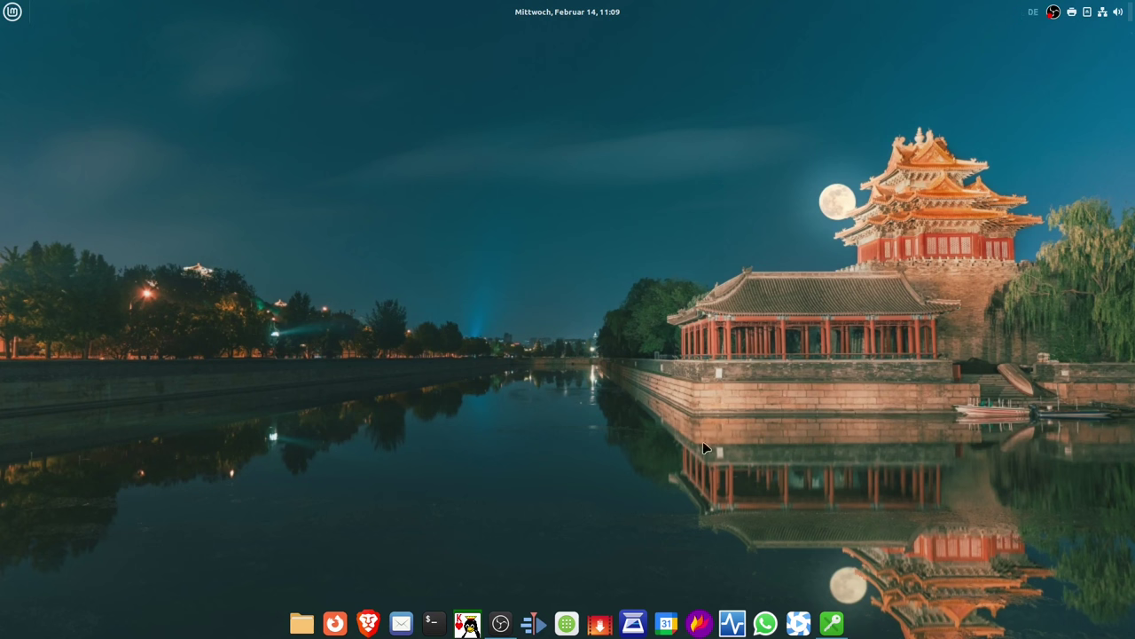
Step: Open Linux Mint's Anwendungsverwaltung, check its available options for an update function, and close it
click(565, 624)
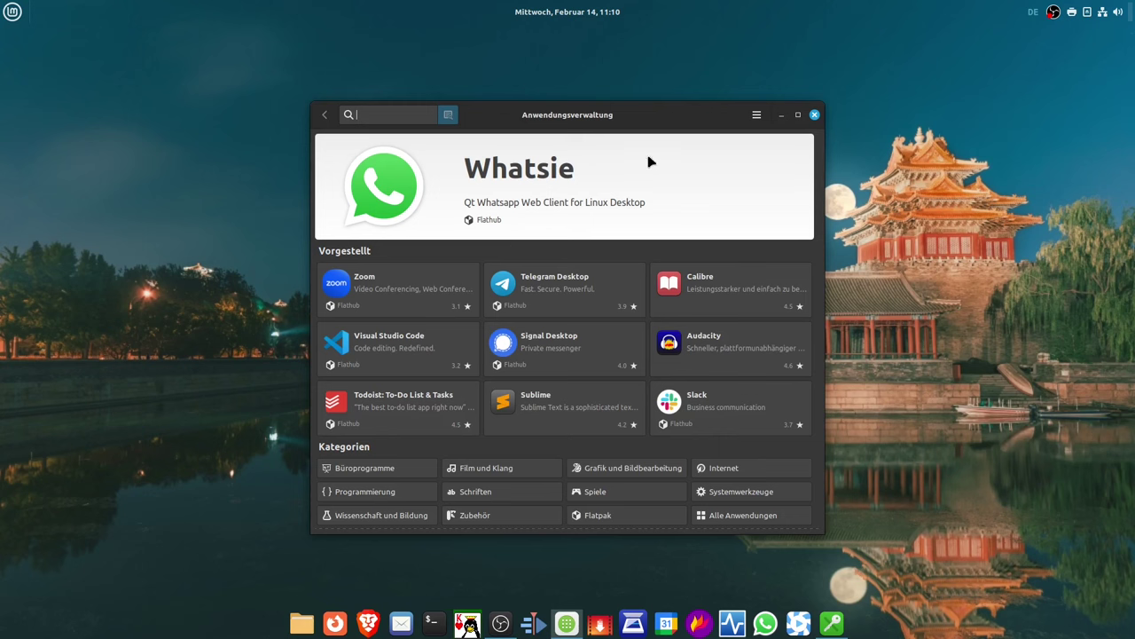
click(757, 116)
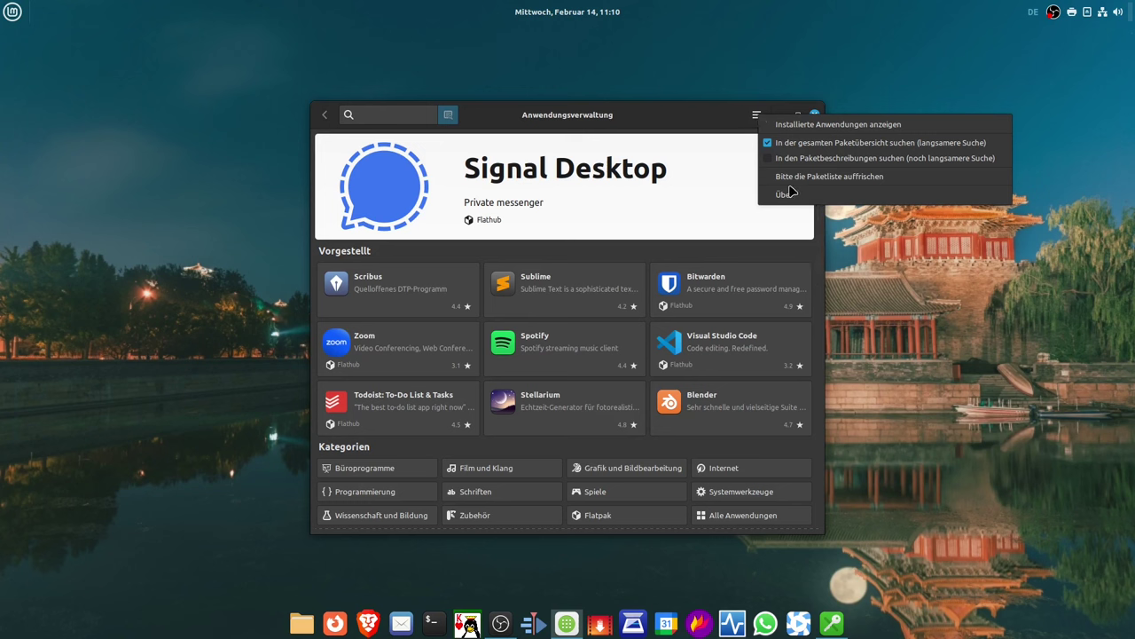
click(862, 240)
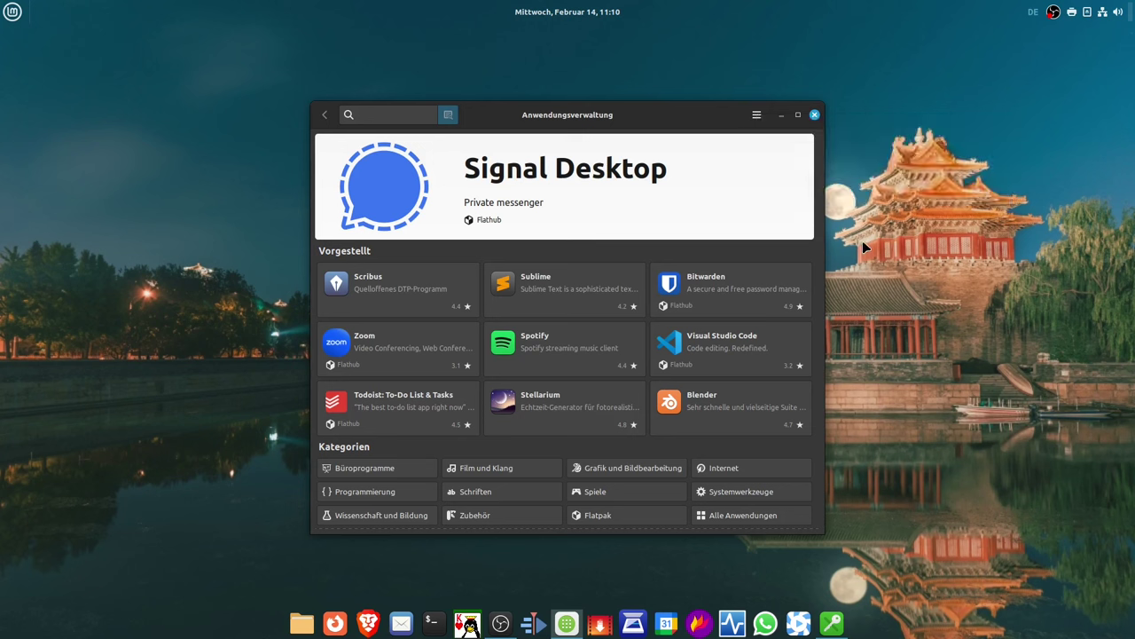
click(815, 115)
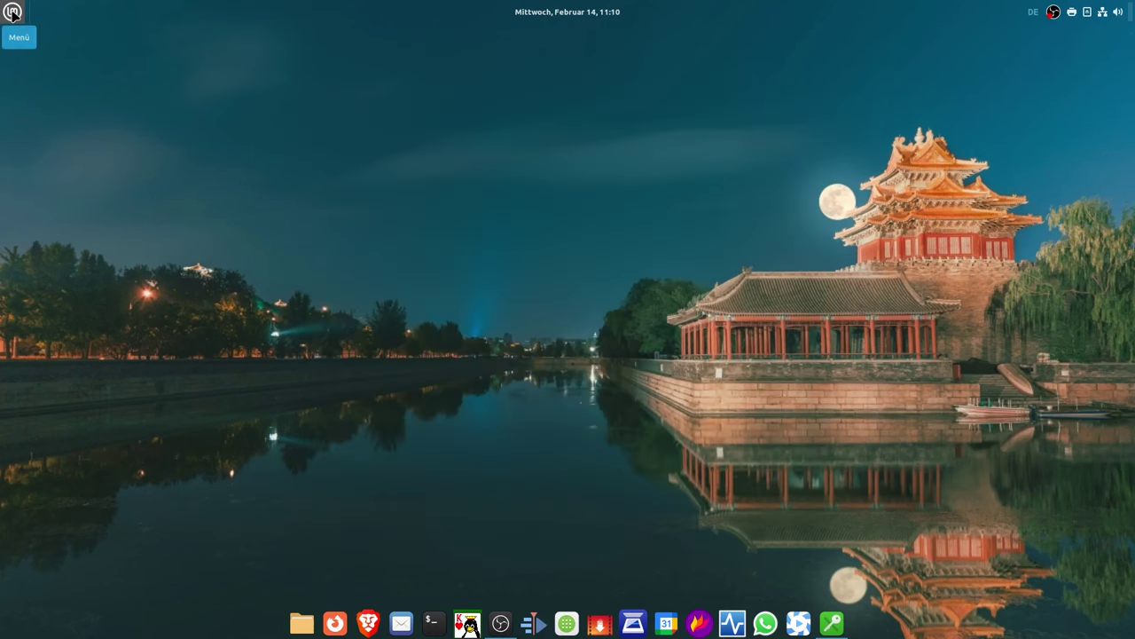
Step: Look through the Systemverwaltung and Einstellungen applications and launch the Willkommensbildschirm
click(12, 13)
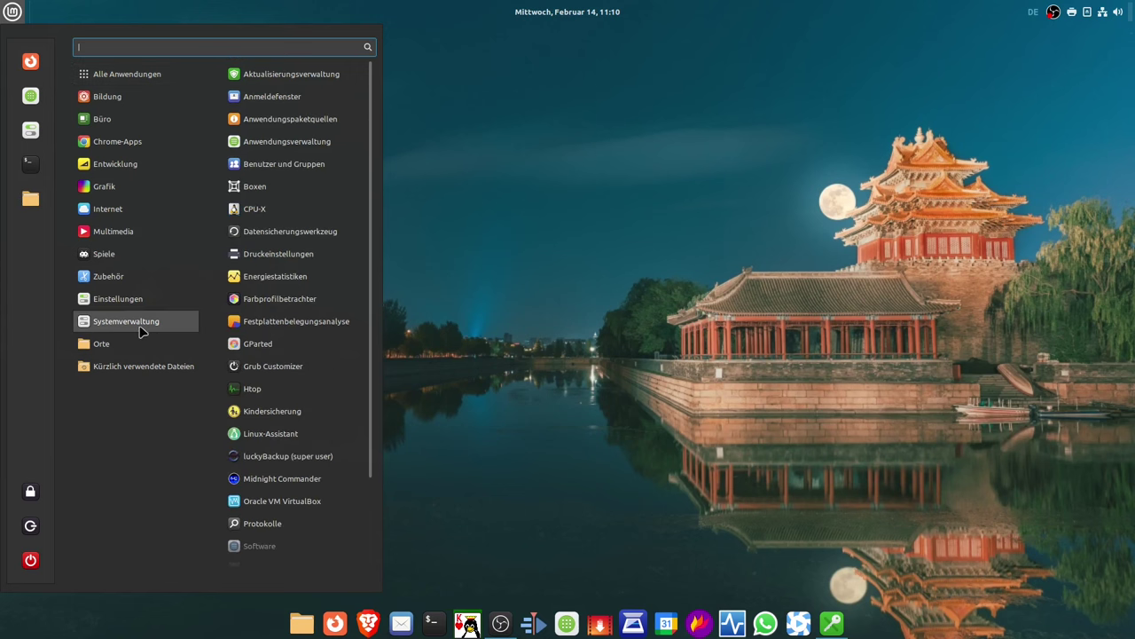
scroll(271, 383, down, 2)
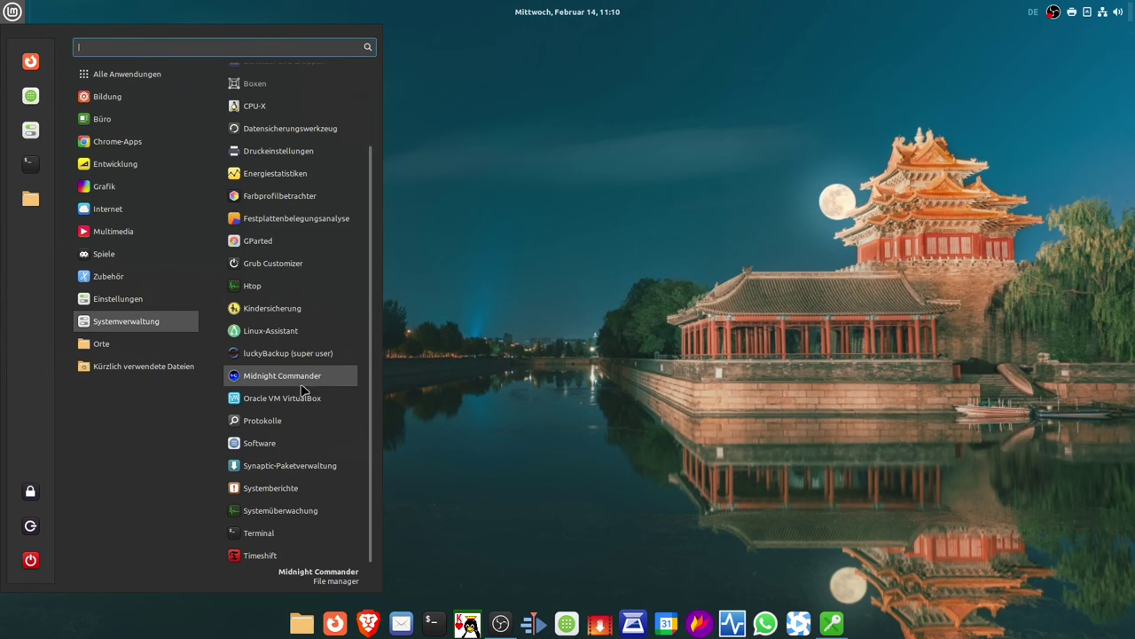
mouse_move(163, 303)
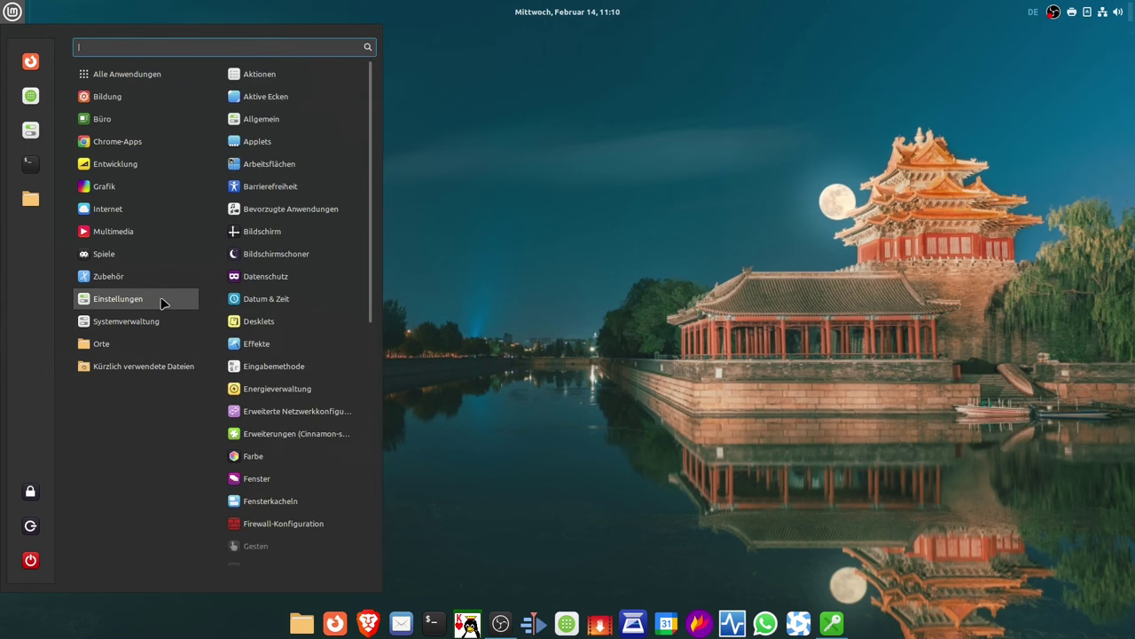
scroll(273, 359, down, 7)
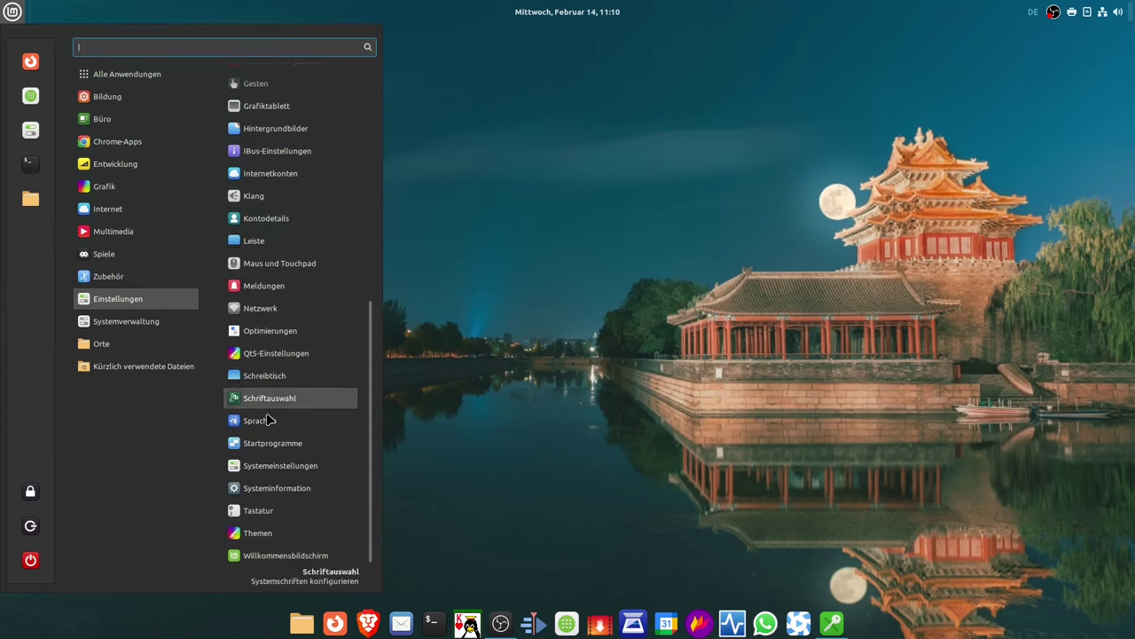
click(251, 556)
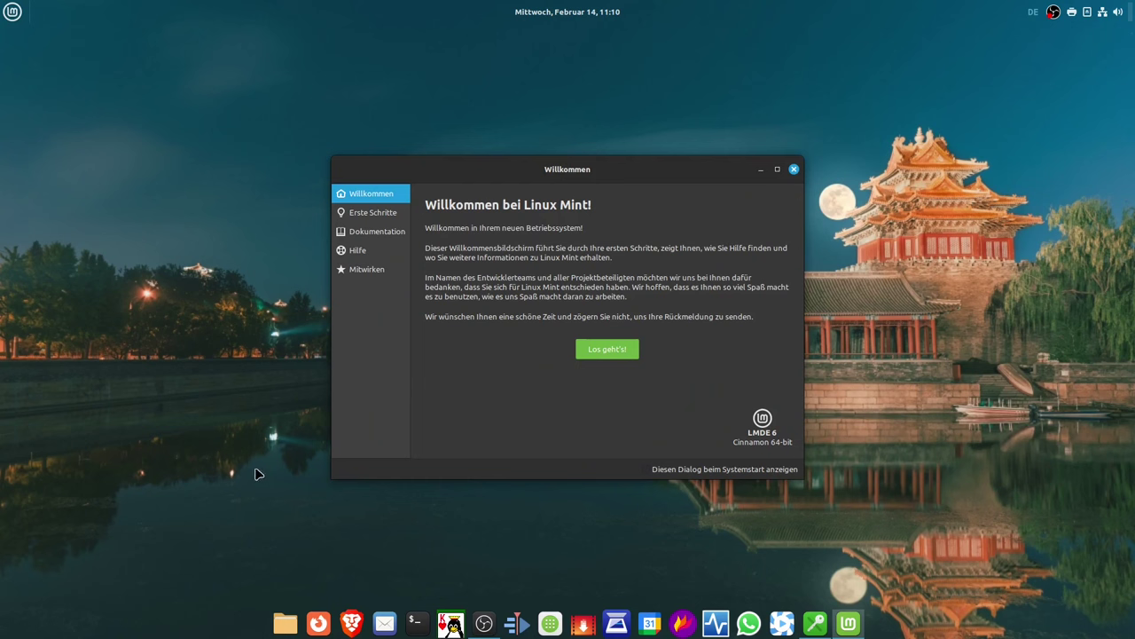
Step: Examine the tools offered under Erste Schritte, from Schreibtischfarben down to Firewall
click(380, 220)
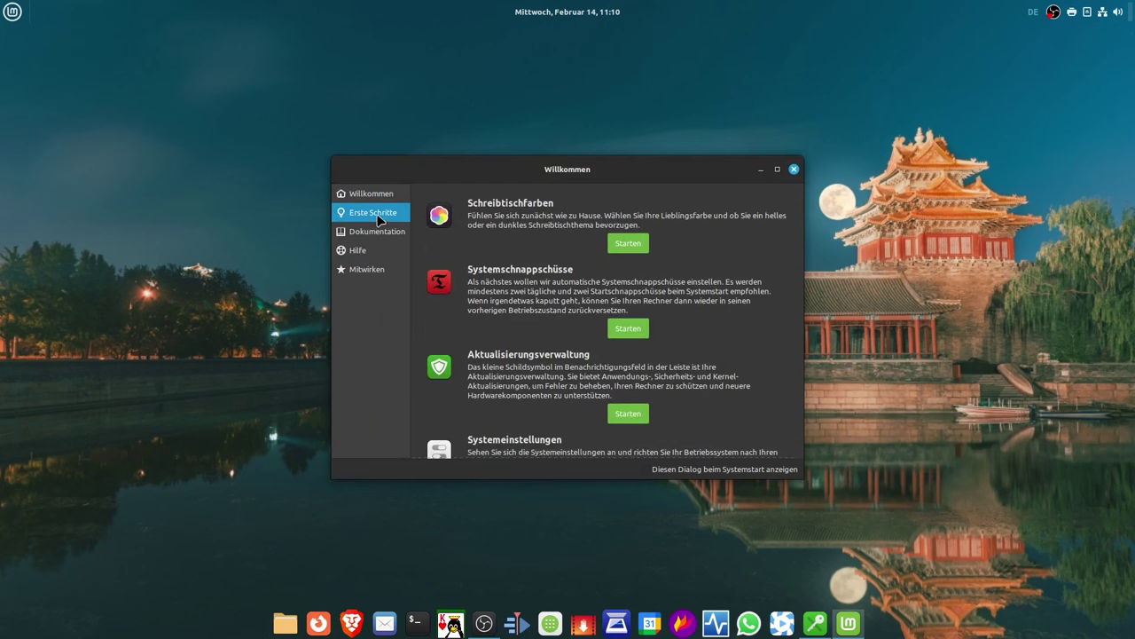
scroll(450, 257, down, 3)
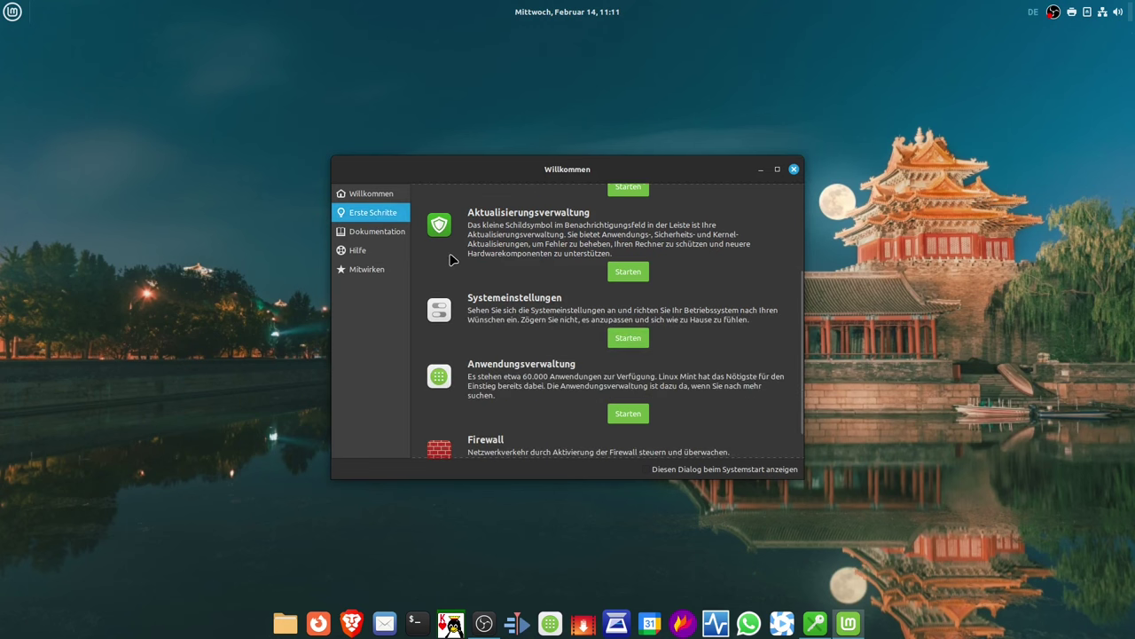
scroll(450, 258, down, 1)
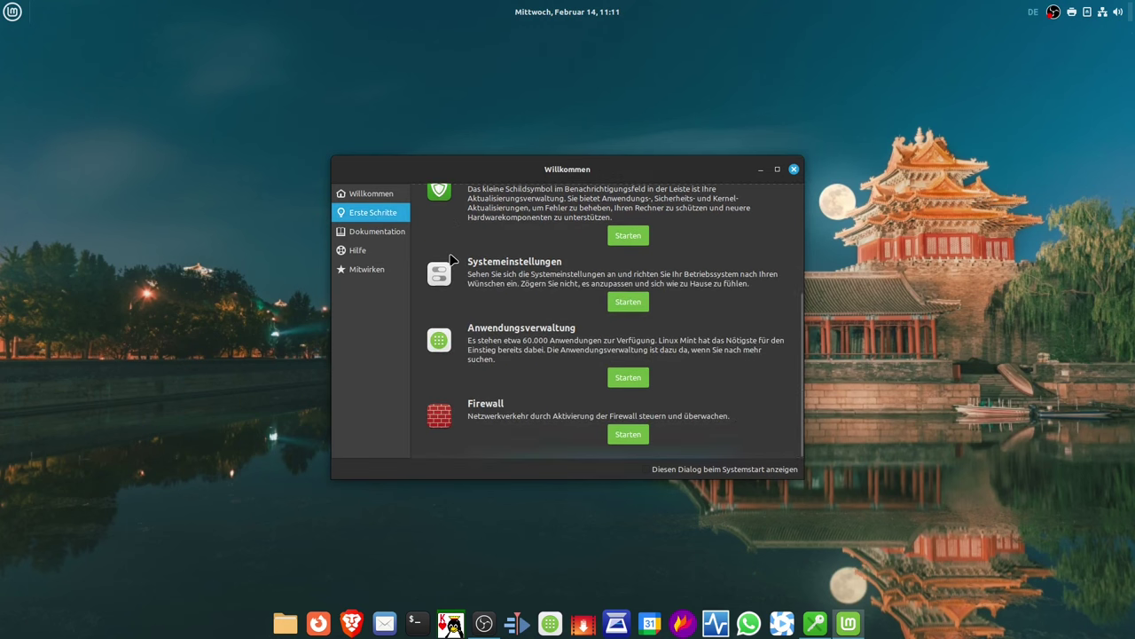
scroll(449, 258, up, 2)
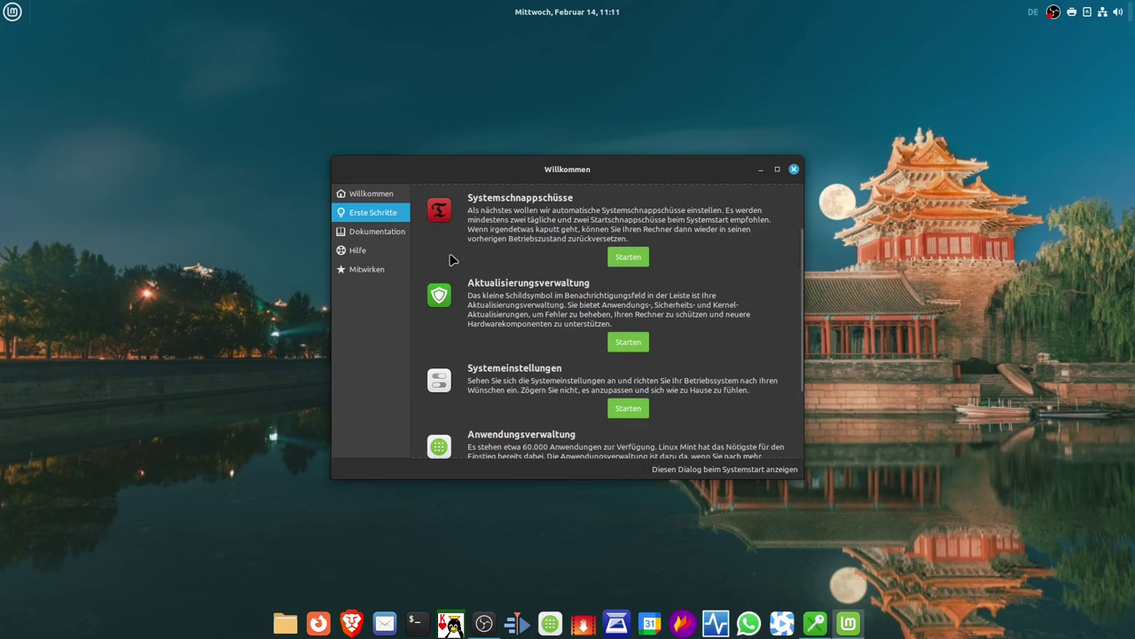
Step: Launch the Aktualisierungsverwaltung from Erste Schritte in a repositioned, enlarged window and refresh its update list
scroll(449, 259, up, 2)
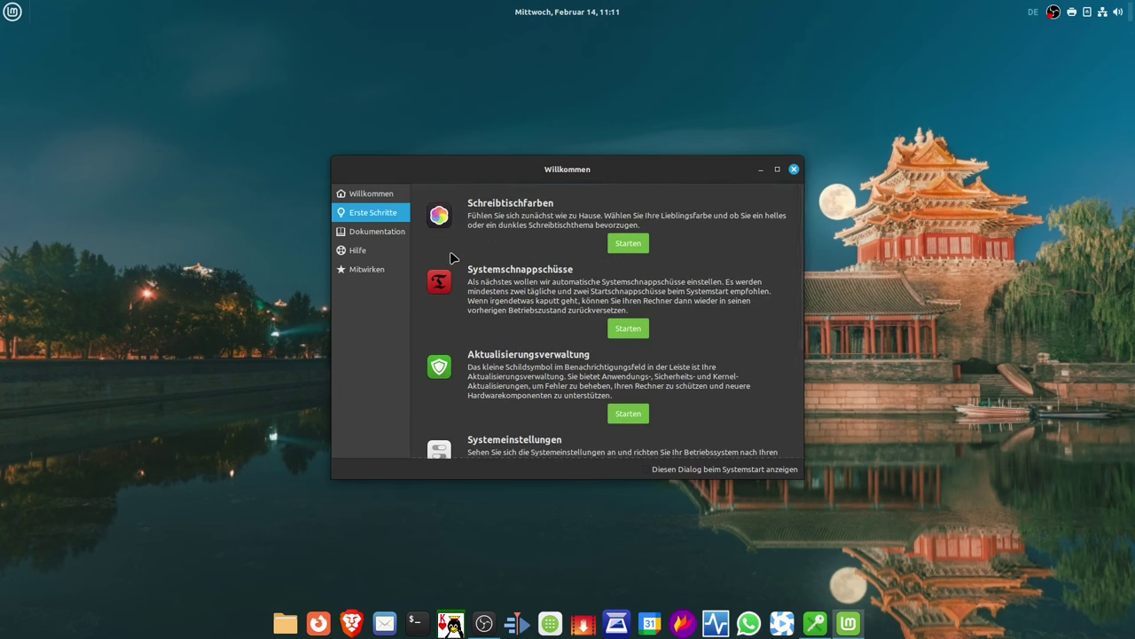
scroll(450, 258, up, 1)
click(627, 414)
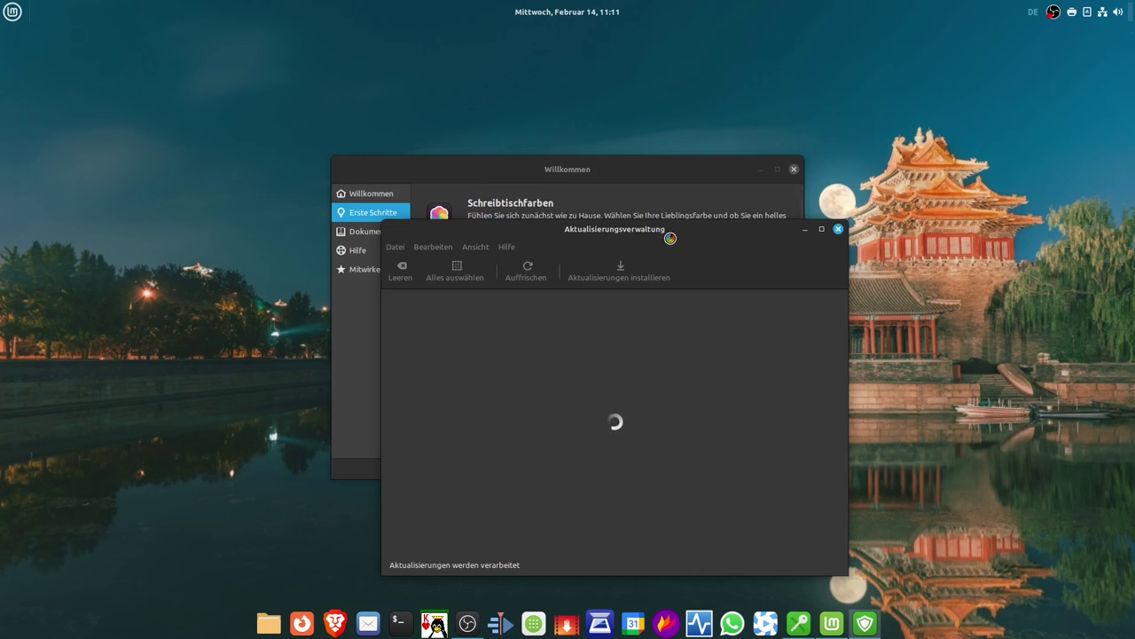
drag(662, 233, 604, 128)
click(12, 11)
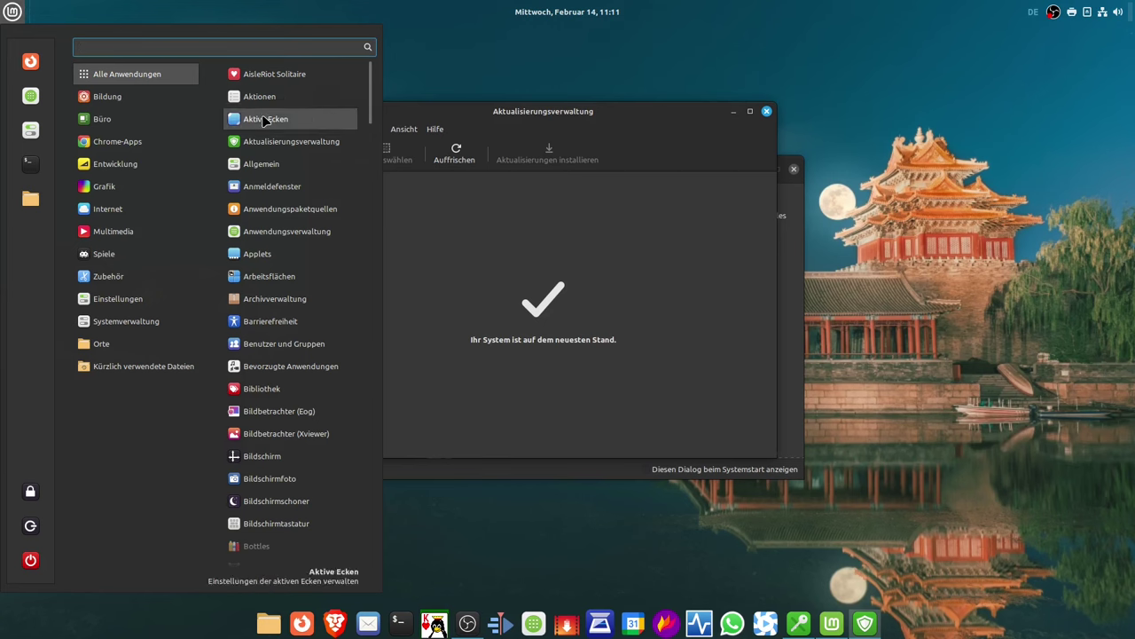
click(472, 70)
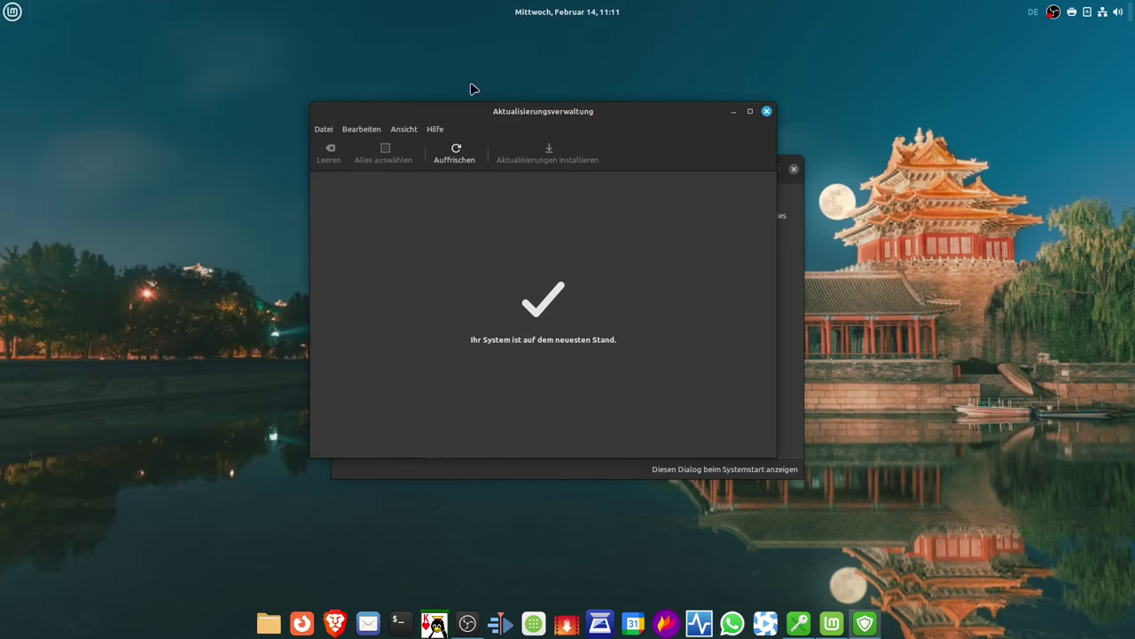
drag(481, 114, 462, 99)
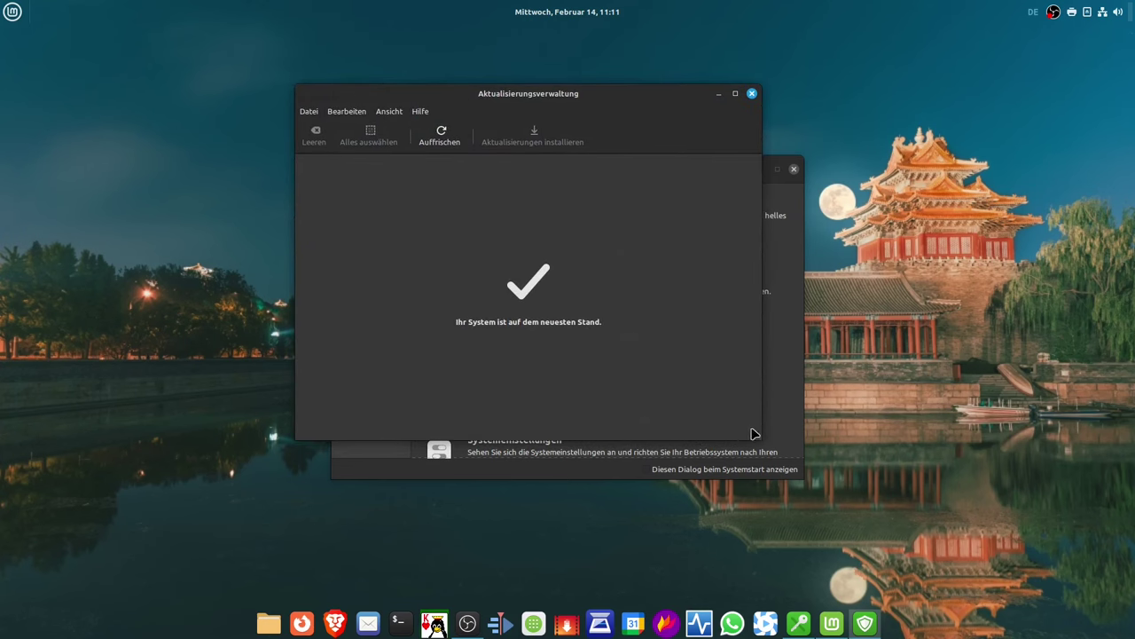
drag(756, 435, 875, 508)
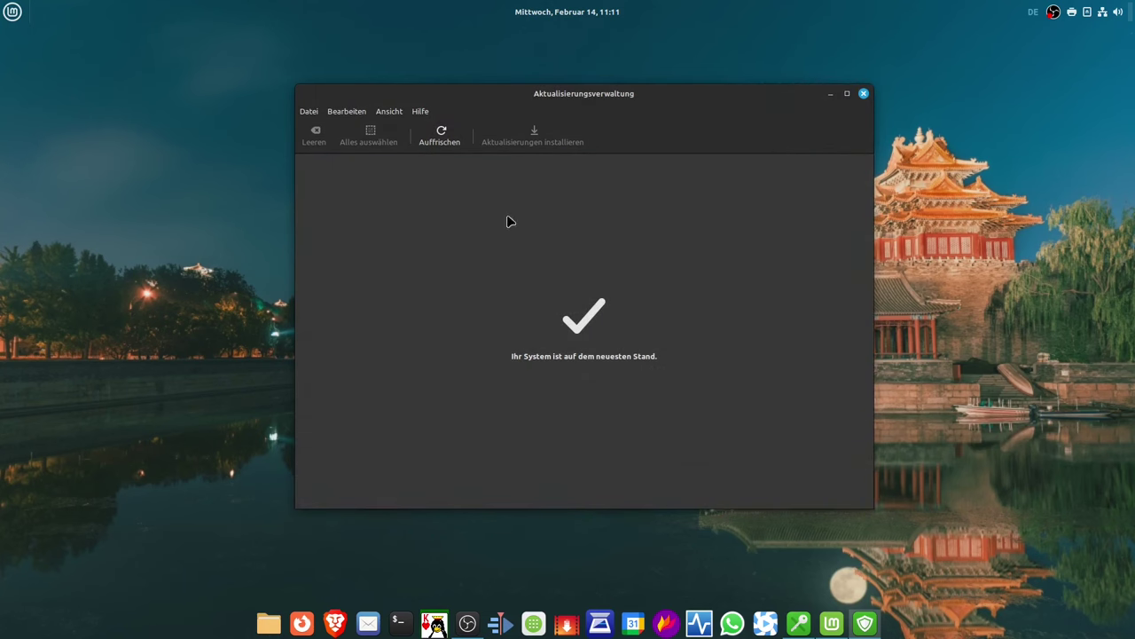
click(439, 135)
Step: Review the Aktualisierungsverwaltung's Optionen settings for automatic refreshing and notifications, and close all open windows
click(348, 114)
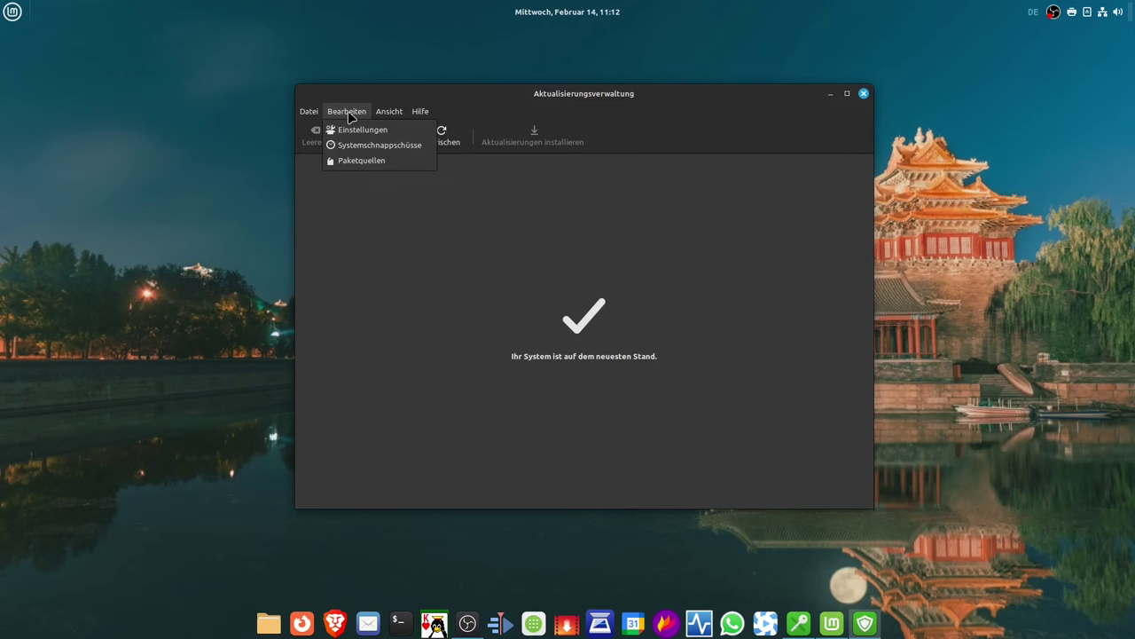
click(356, 131)
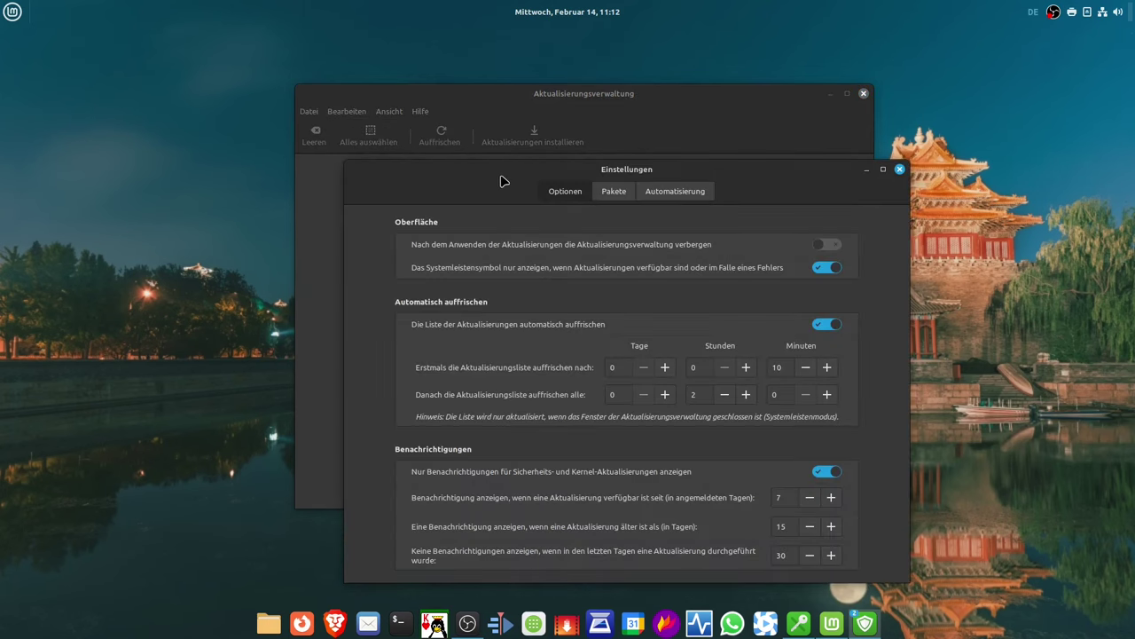
drag(505, 180, 436, 71)
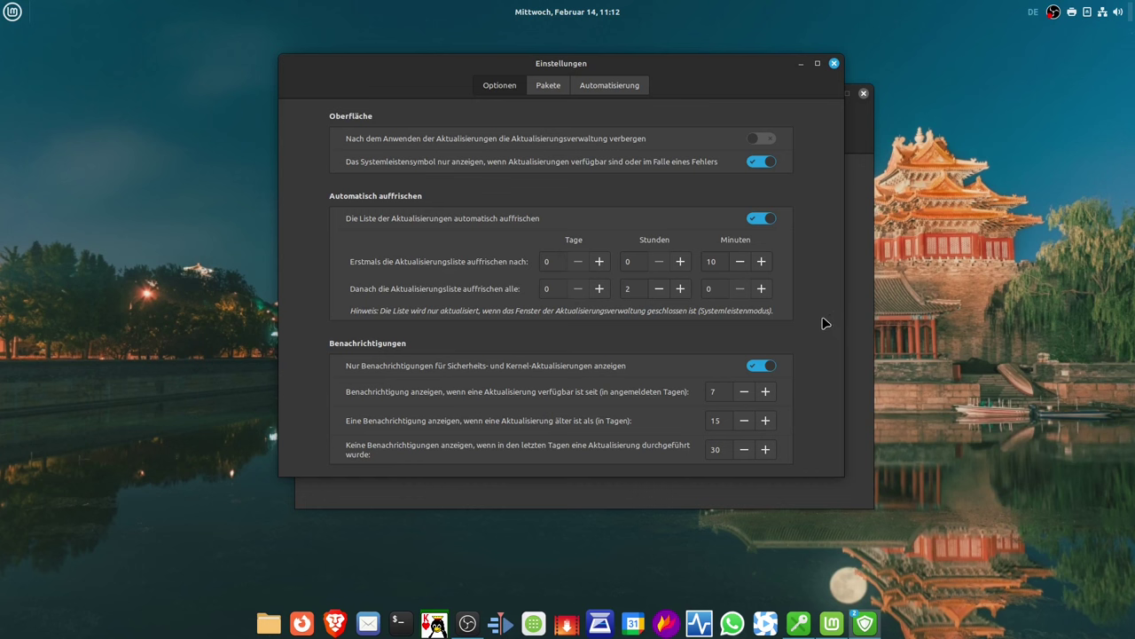
click(834, 63)
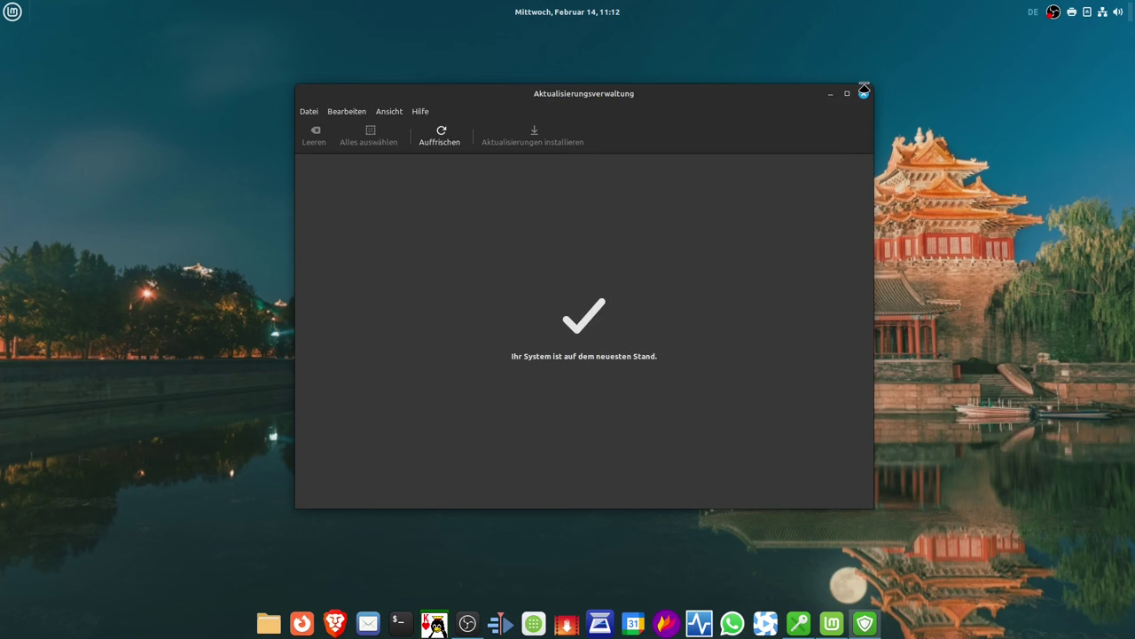
click(864, 92)
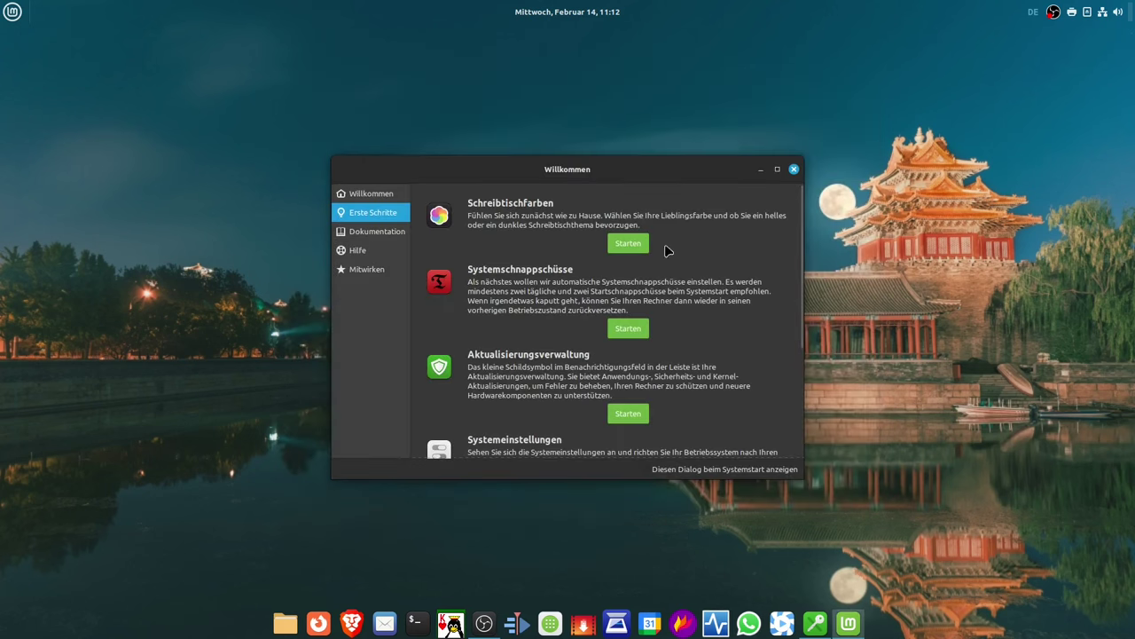
click(794, 169)
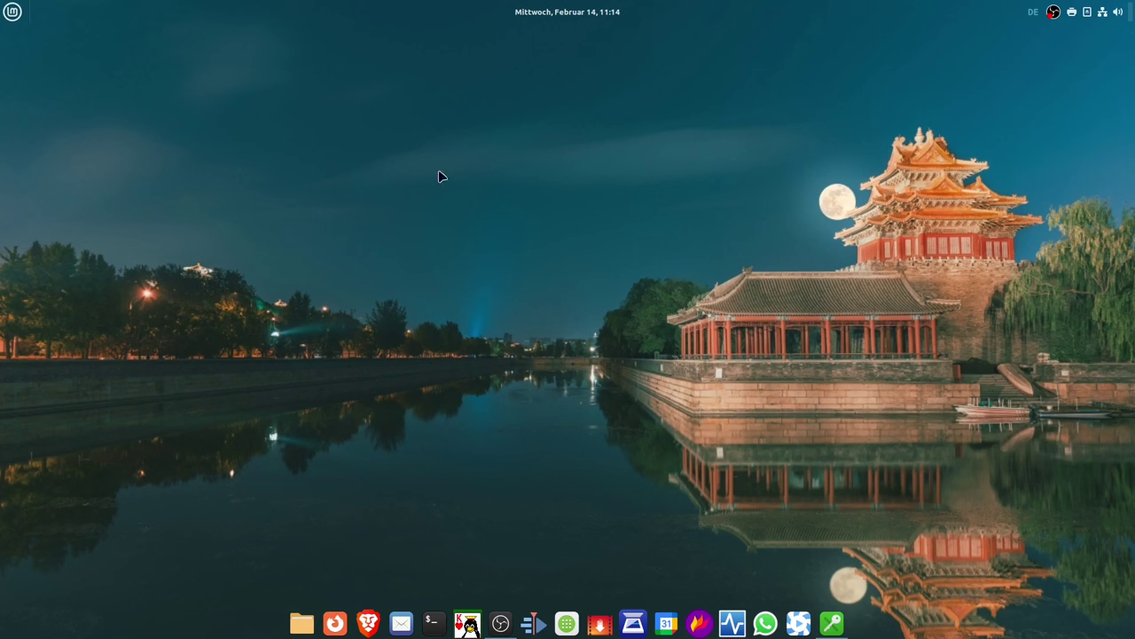
Step: In the panel calendar's custom Datumsformat, move the day %e before the month %B, remove the leftover space, and close the settings
right_click(575, 15)
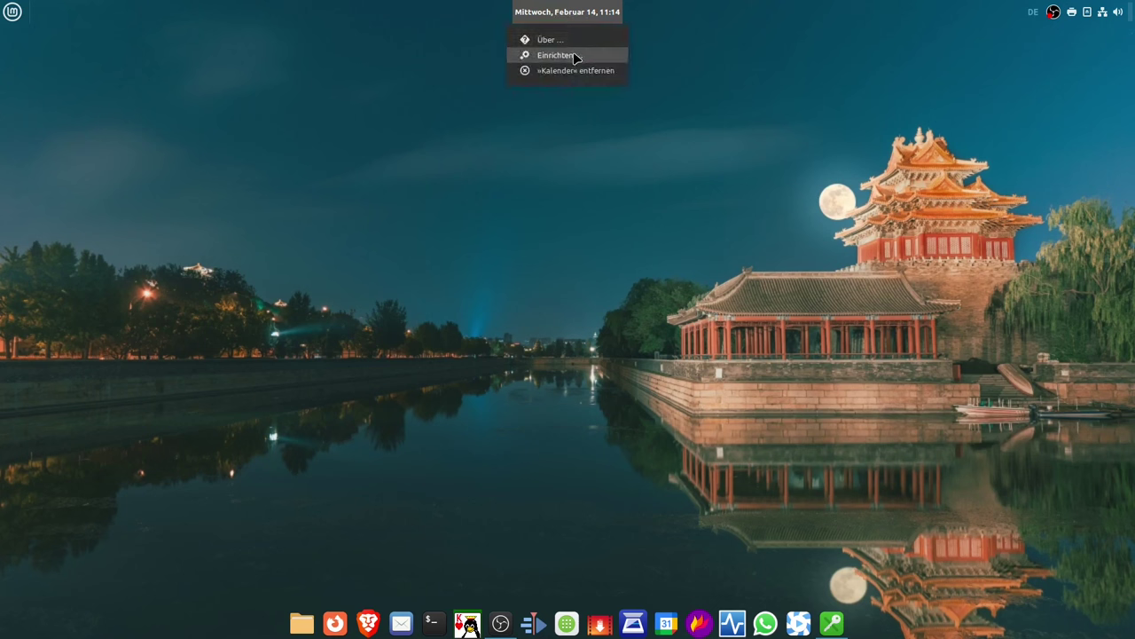
click(573, 51)
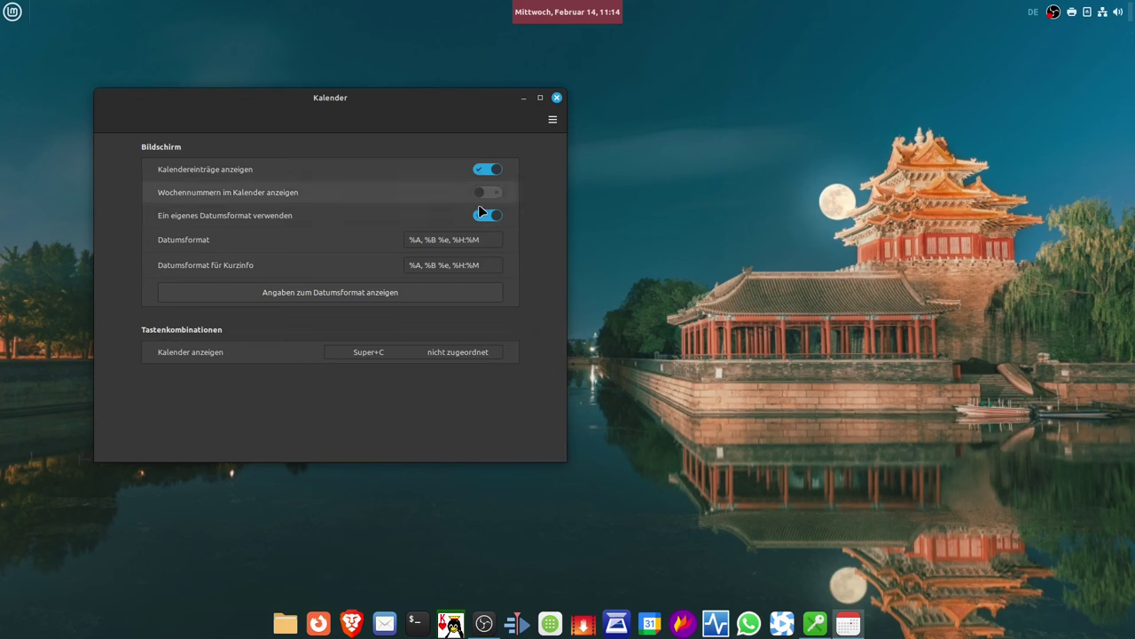
click(449, 236)
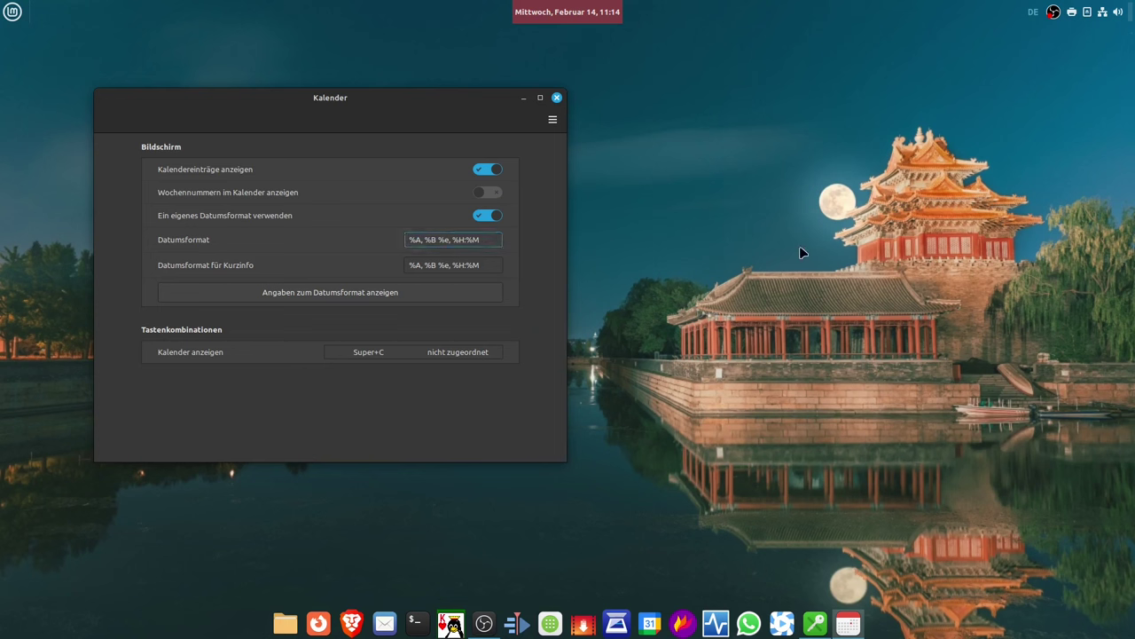
key(BackSpace)
key(BackSpace)
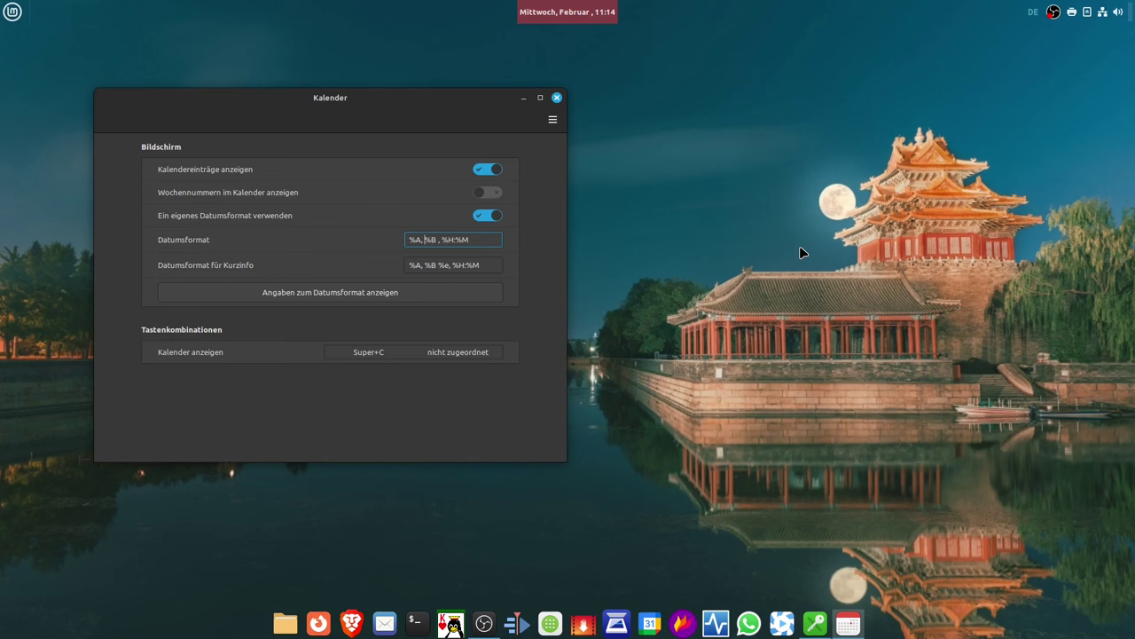
text(%)
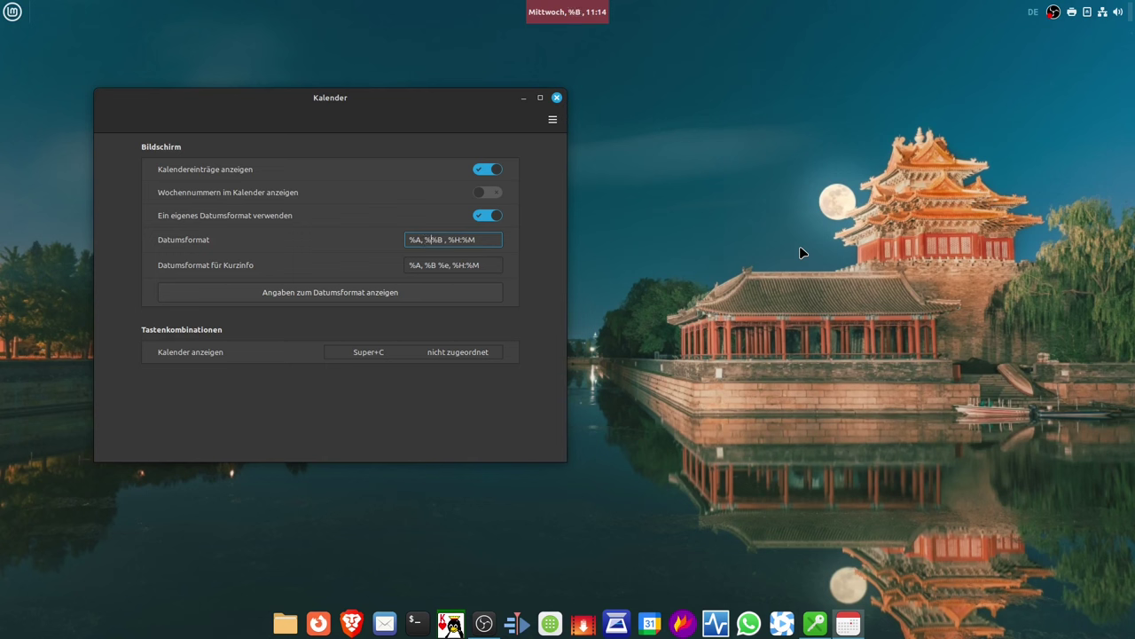
text(e)
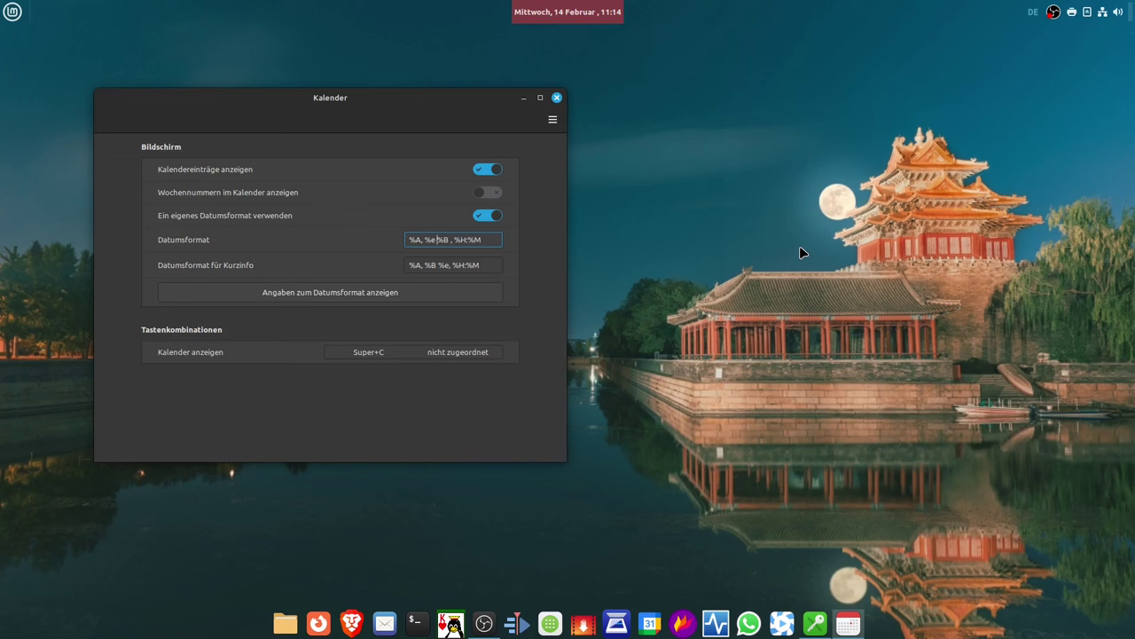
key(Right)
key(Delete)
click(557, 99)
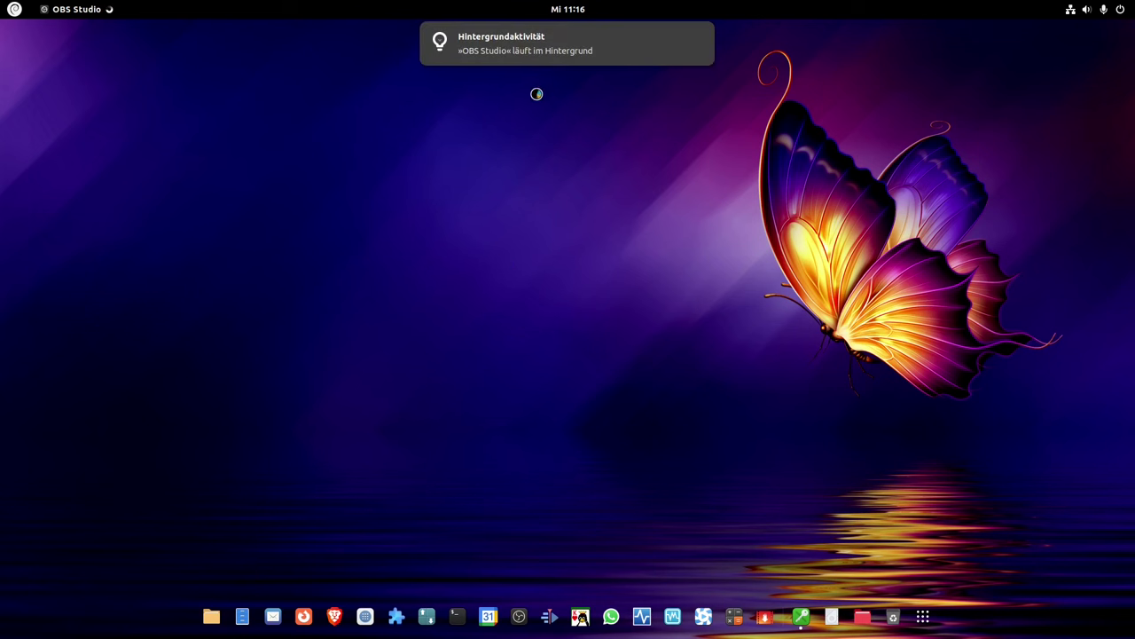
Step: Dismiss the Hintergrundaktivität notification on the Debian desktop and check the calendar and notification overview again
click(590, 10)
mouse_move(426, 74)
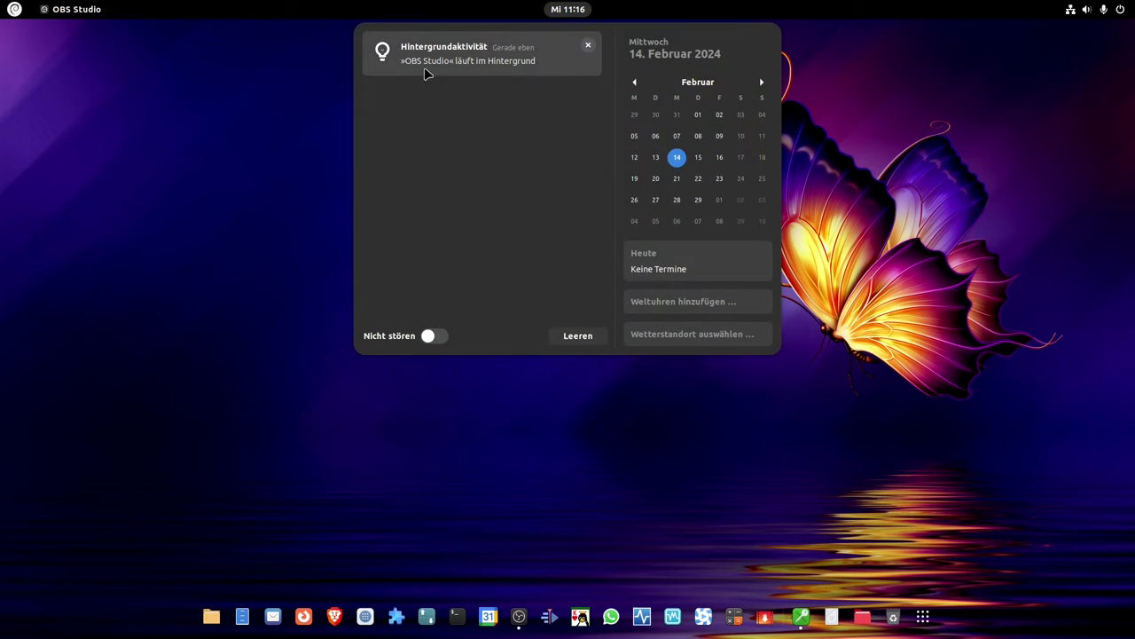
click(589, 46)
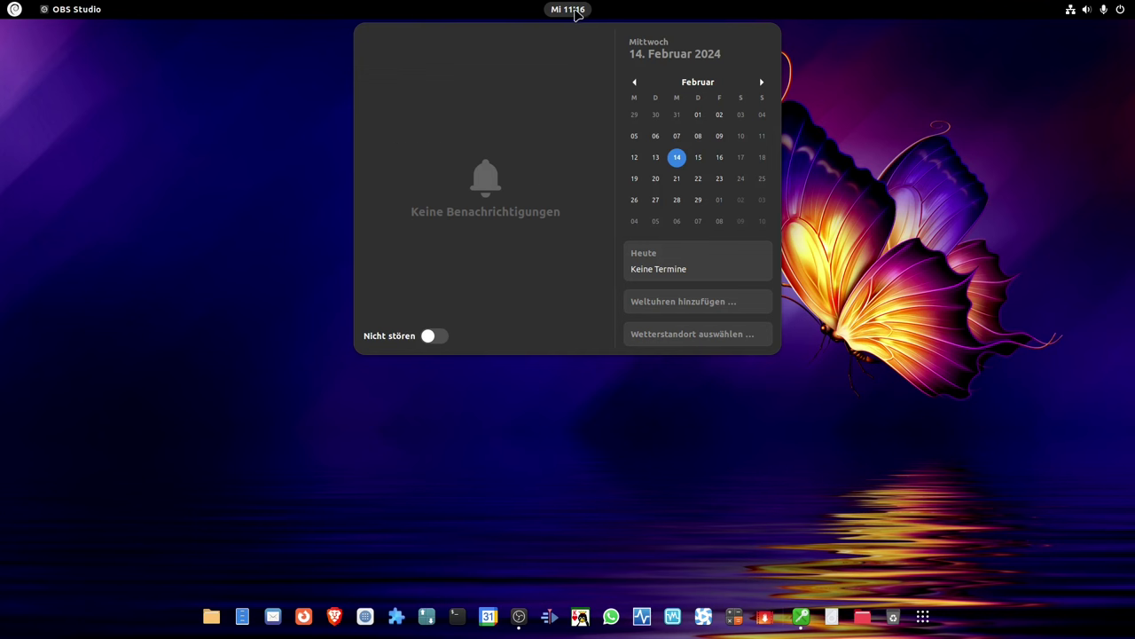
click(293, 173)
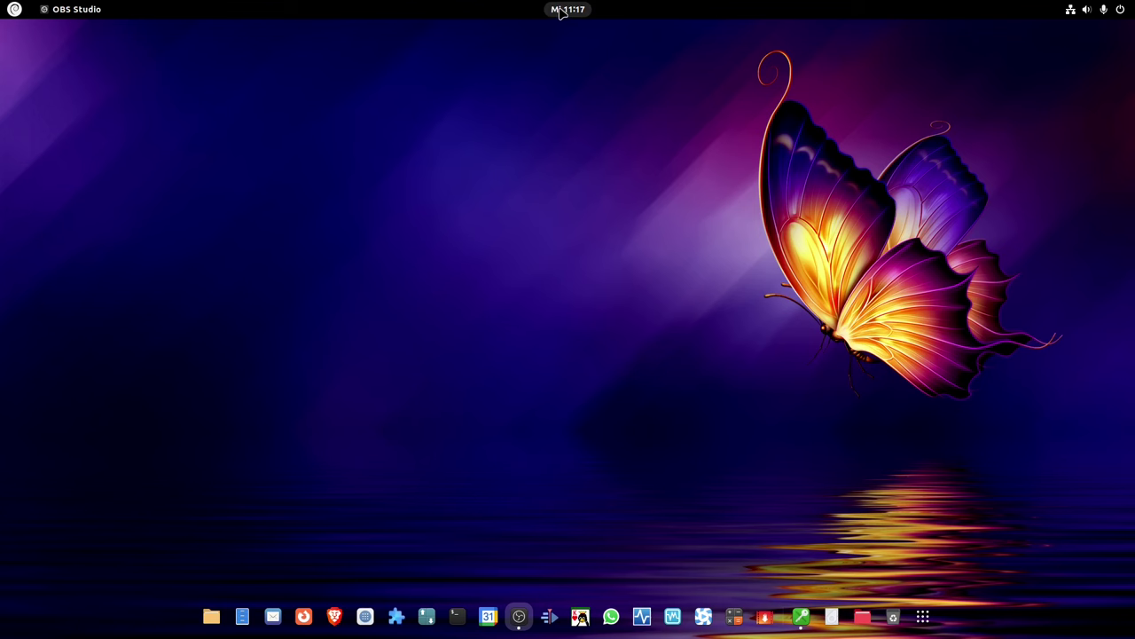
click(562, 11)
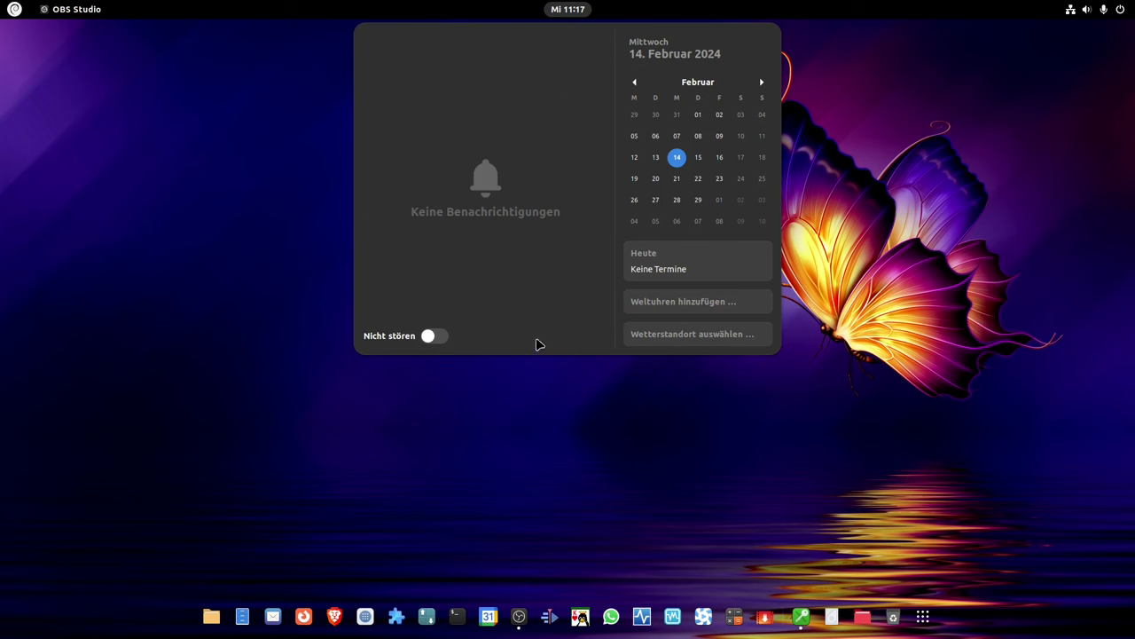
click(550, 388)
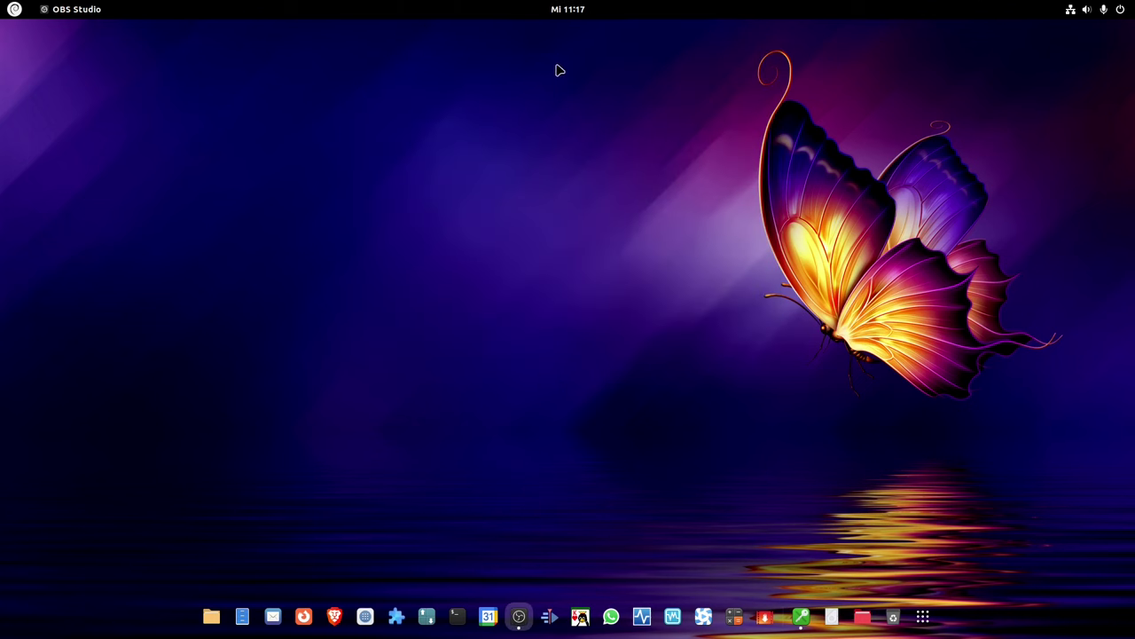
Step: View the Persönlicher Ordner in an unmaximized file manager window, close it, and look at the calendar overview
click(212, 616)
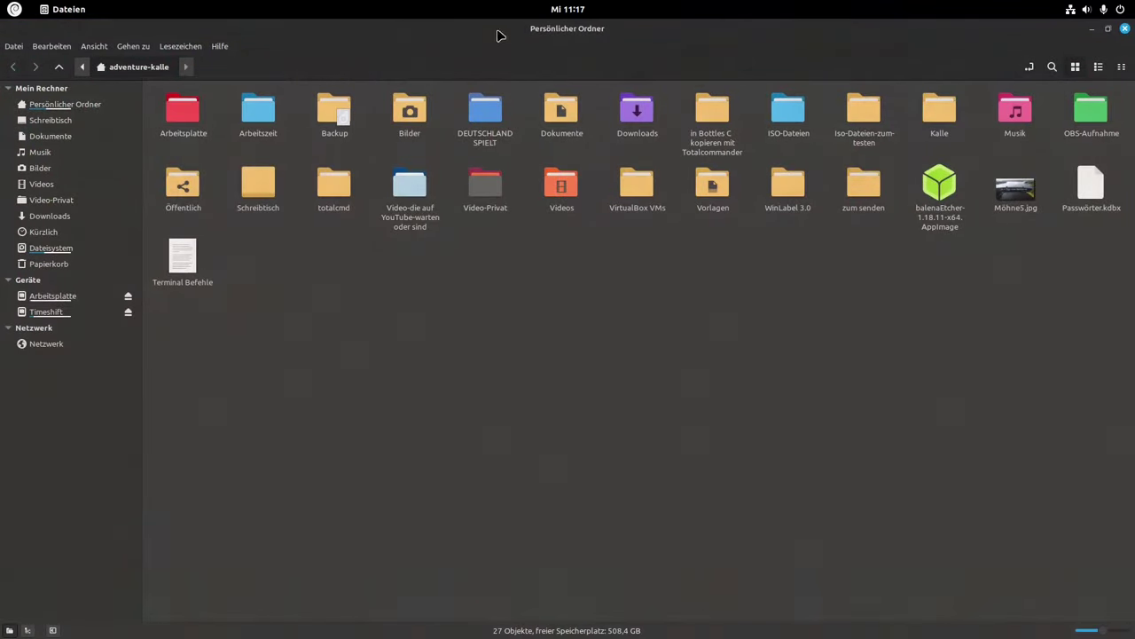
drag(499, 33, 520, 116)
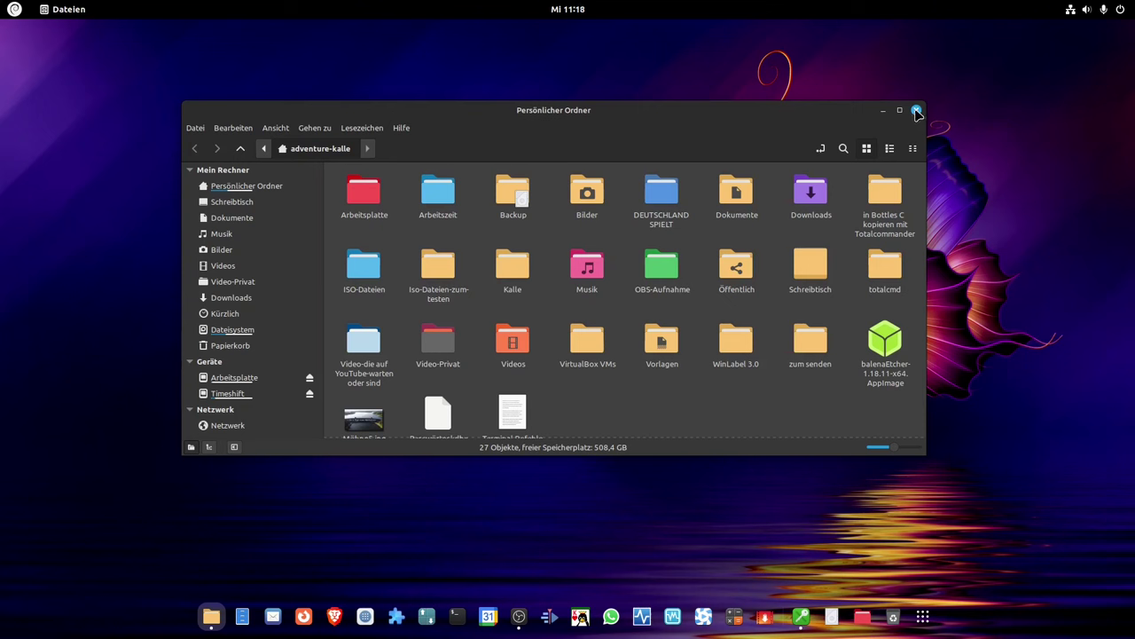
click(916, 110)
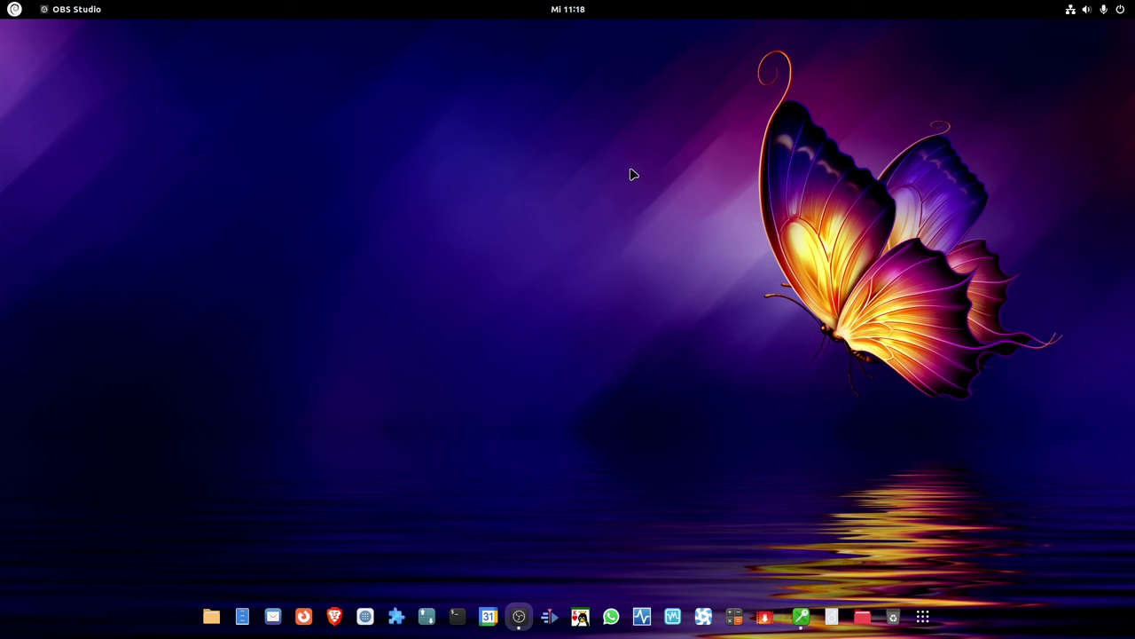
click(567, 11)
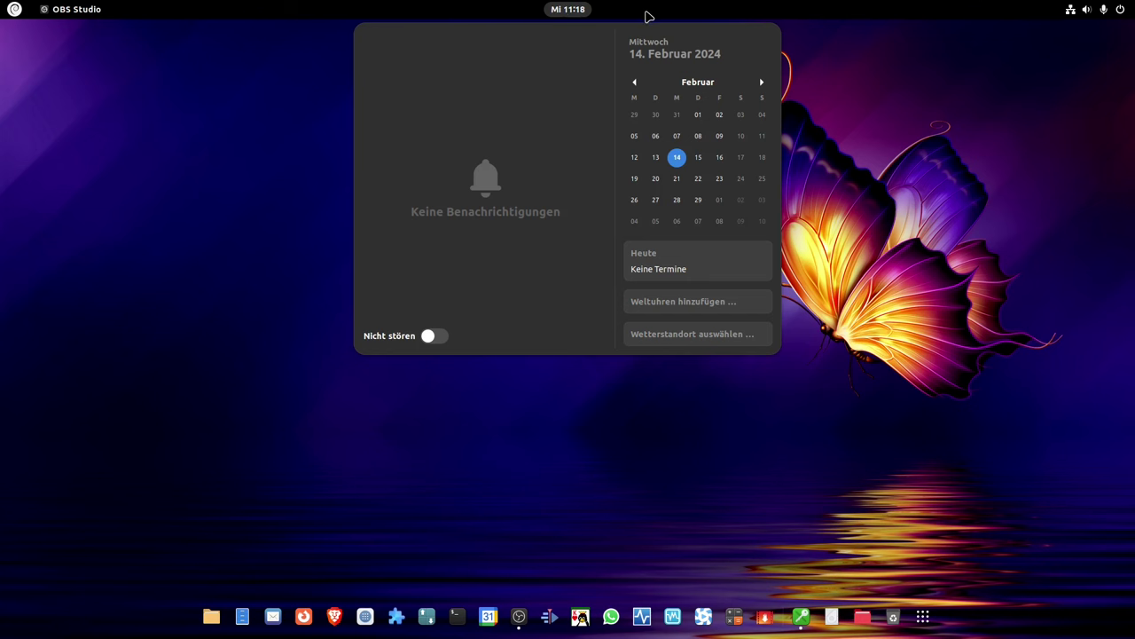
click(267, 162)
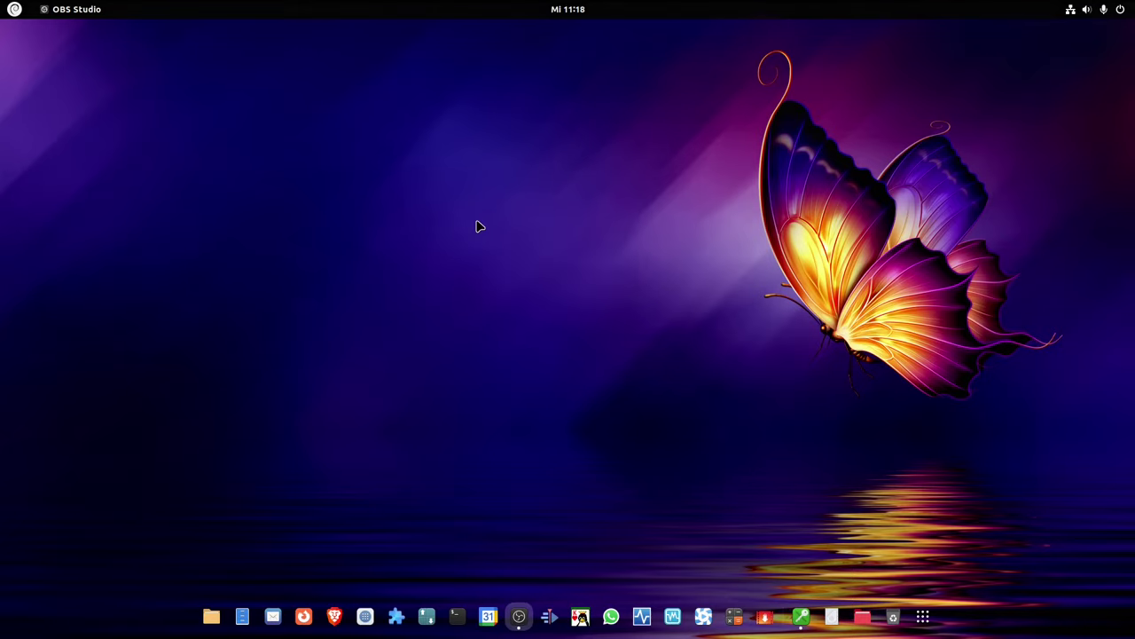